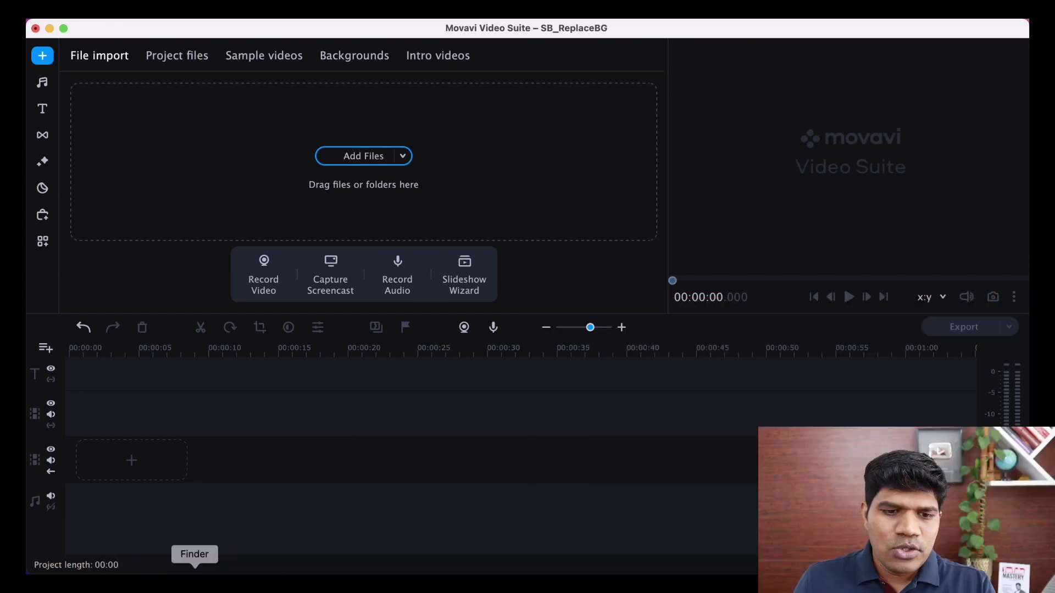
Drag the 21-second yellow-background couple video from Finder onto the timeline as the main clip.
click(195, 577)
drag(727, 342, 320, 472)
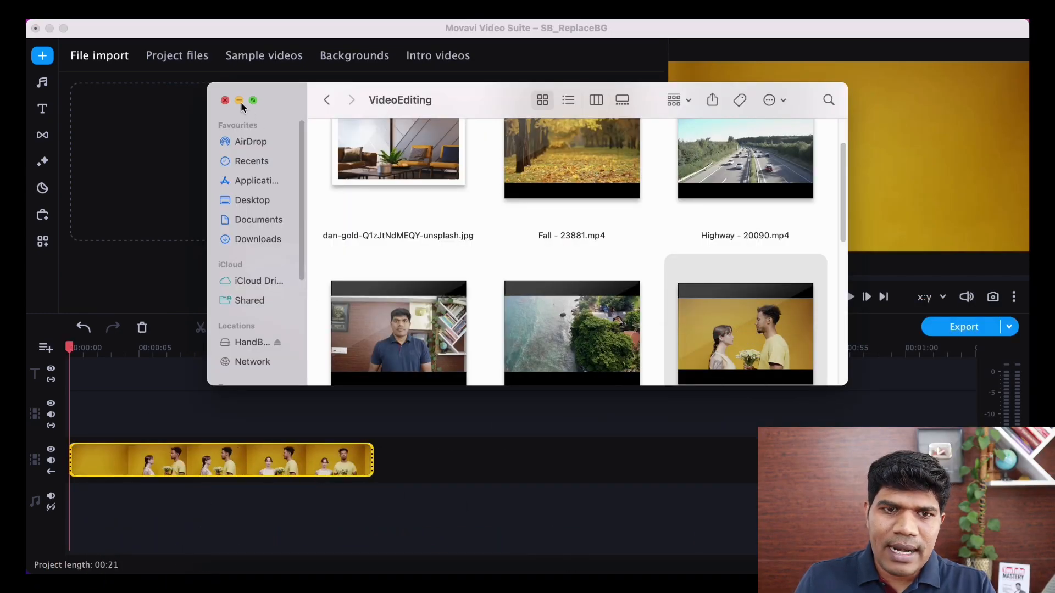
click(239, 101)
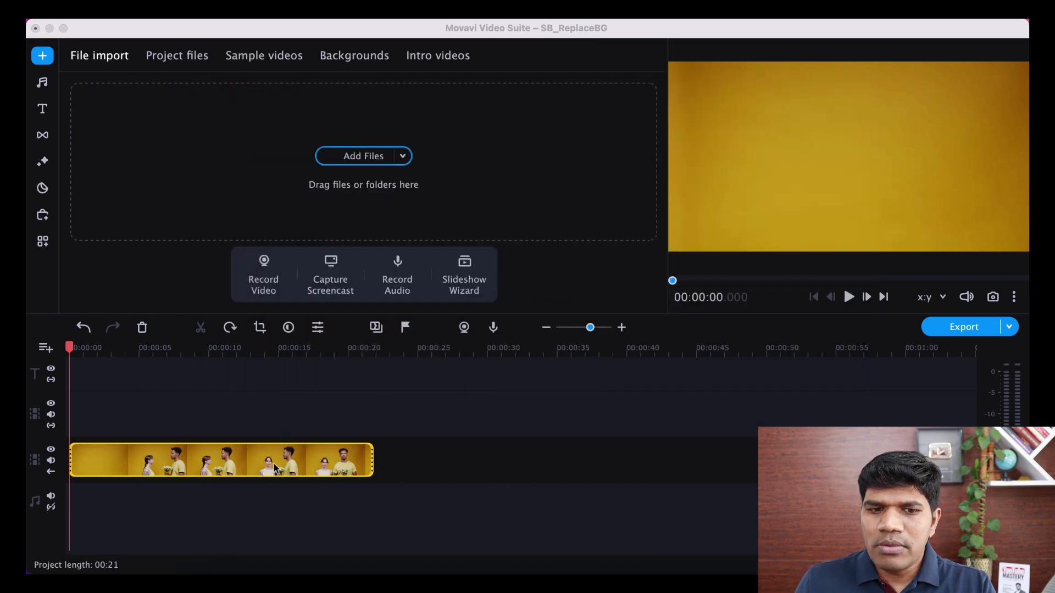
drag(273, 463, 307, 461)
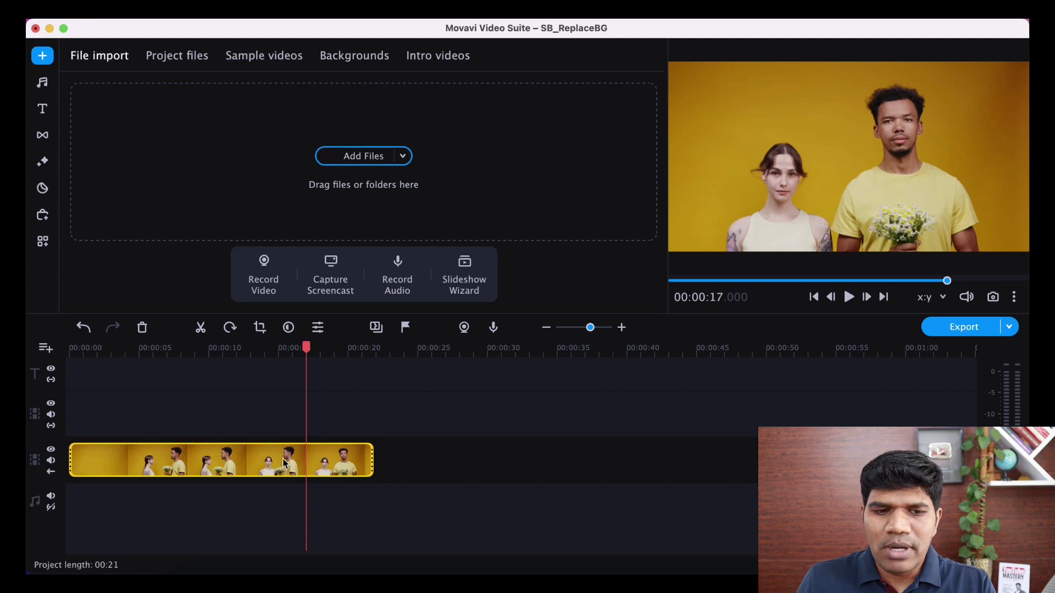
Split the couple clip at 00:05 and delete the opening piece, leaving a 16-second project.
click(142, 467)
right_click(142, 467)
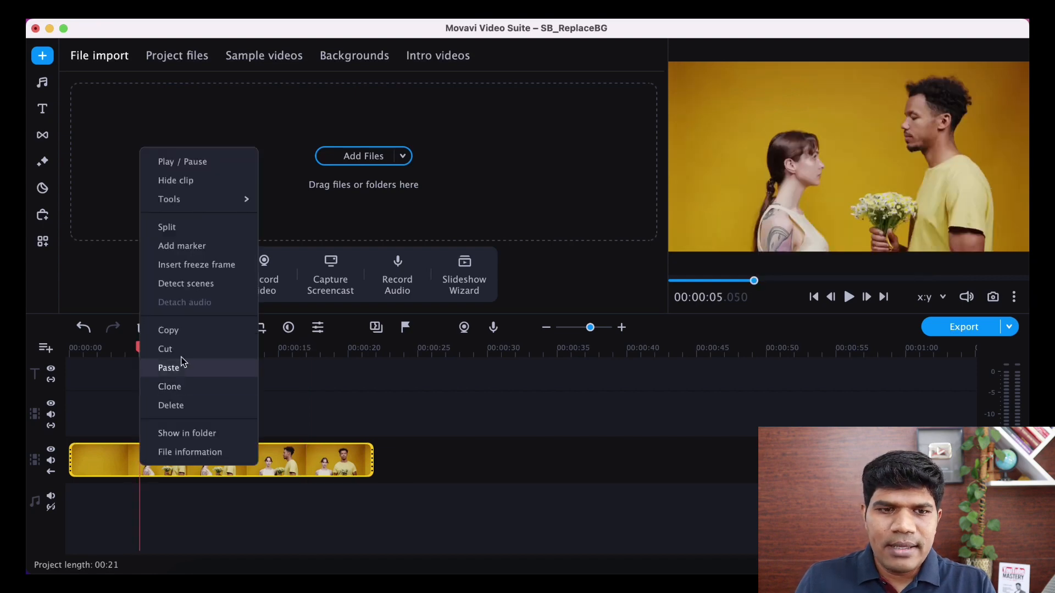
click(185, 233)
click(115, 460)
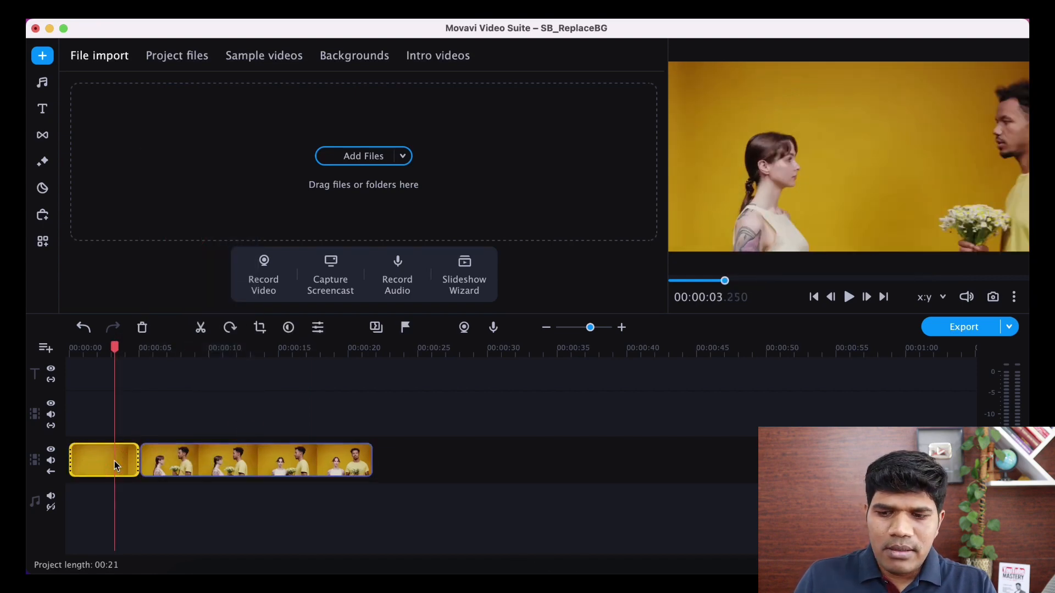
key(Delete)
click(118, 465)
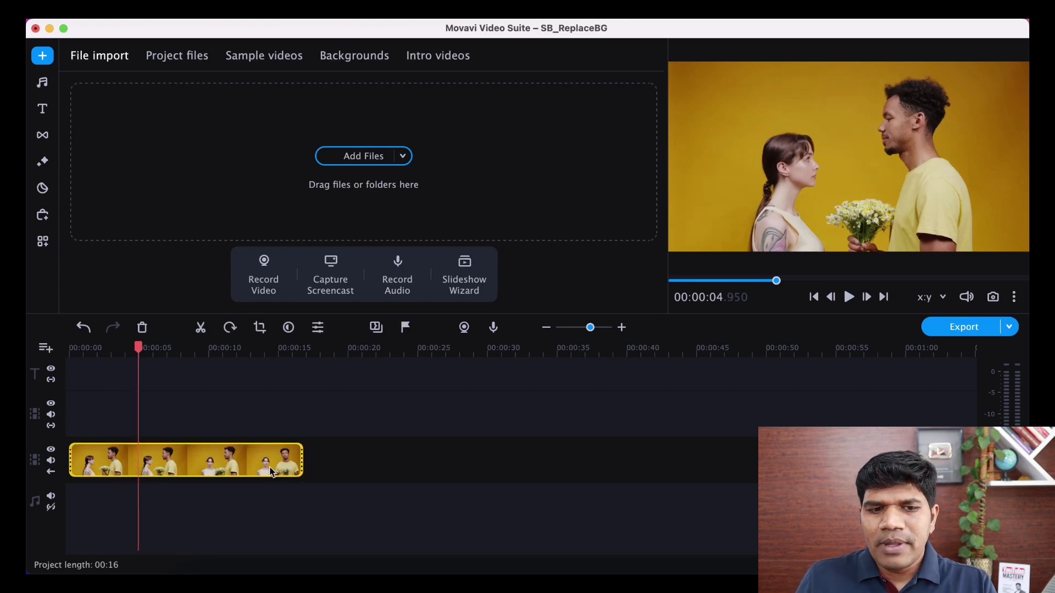
mouse_move(272, 462)
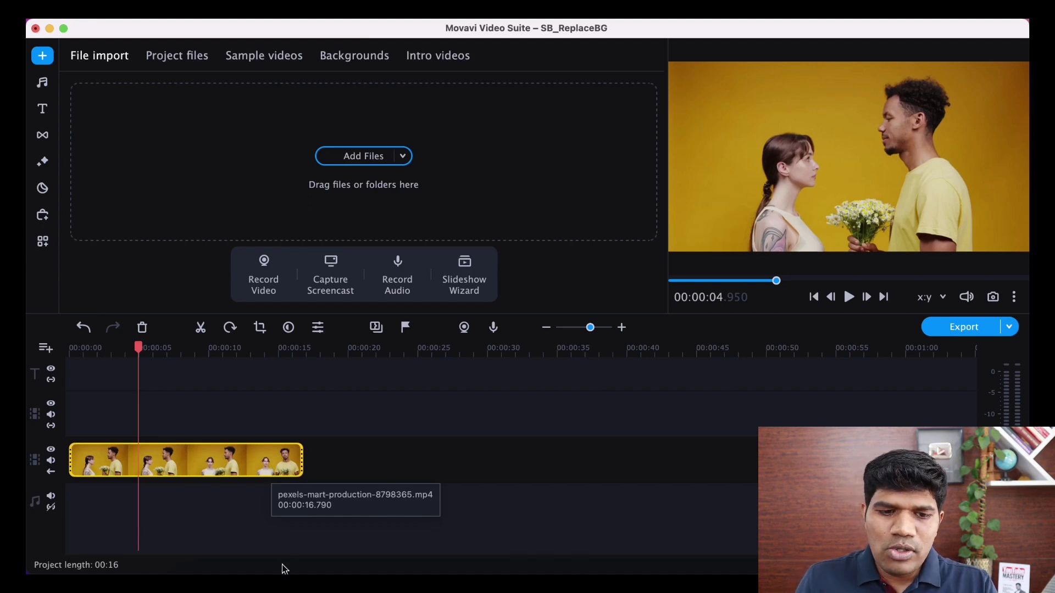
Drag Fall - 23881.mp4 from Finder to the timeline start, extending the project to 30 seconds.
click(196, 584)
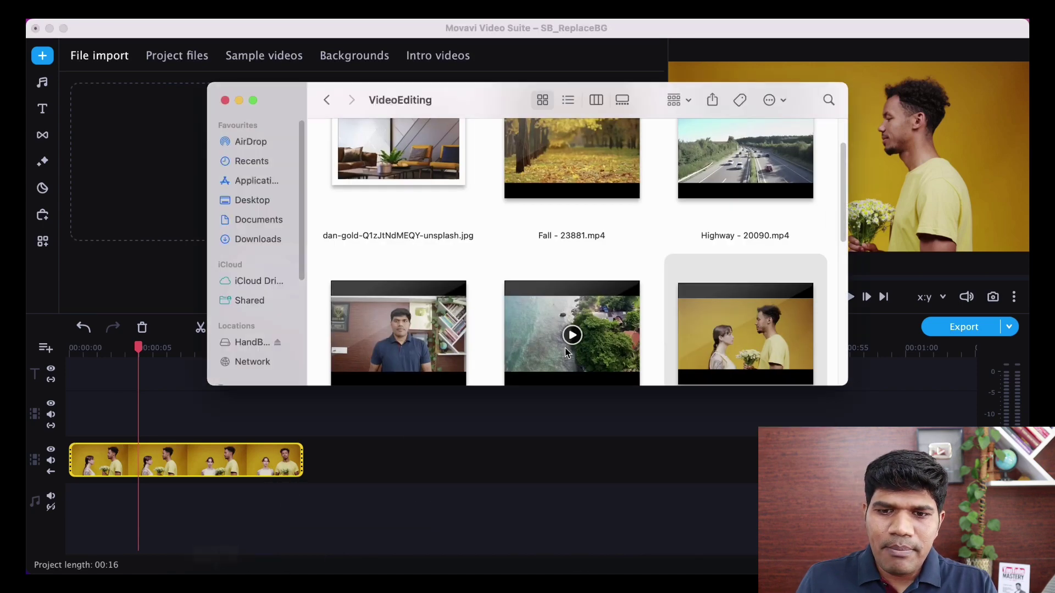
click(594, 169)
scroll(603, 173, up, 1)
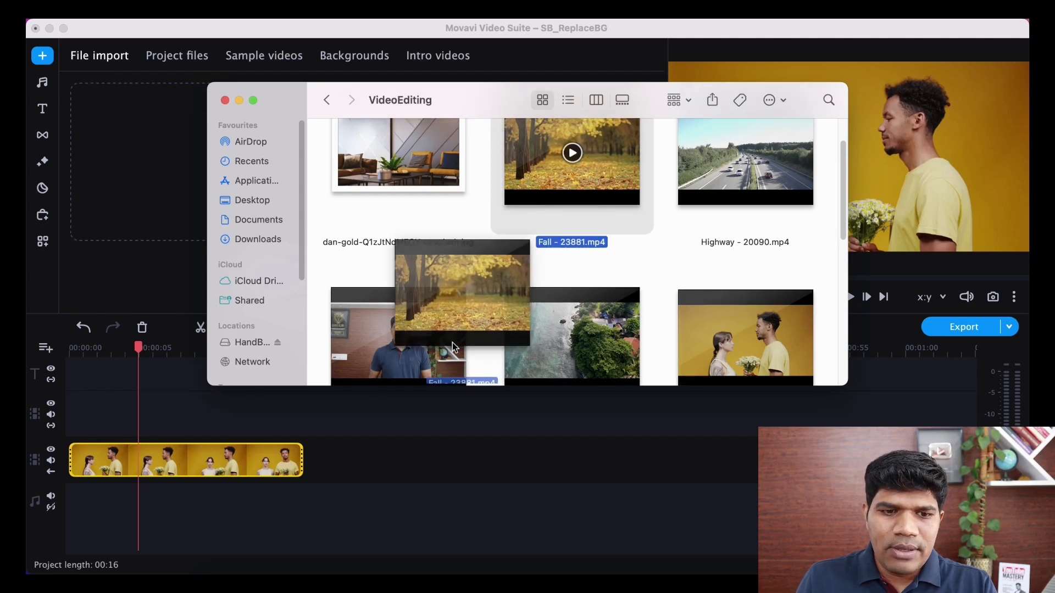
drag(597, 173, 165, 511)
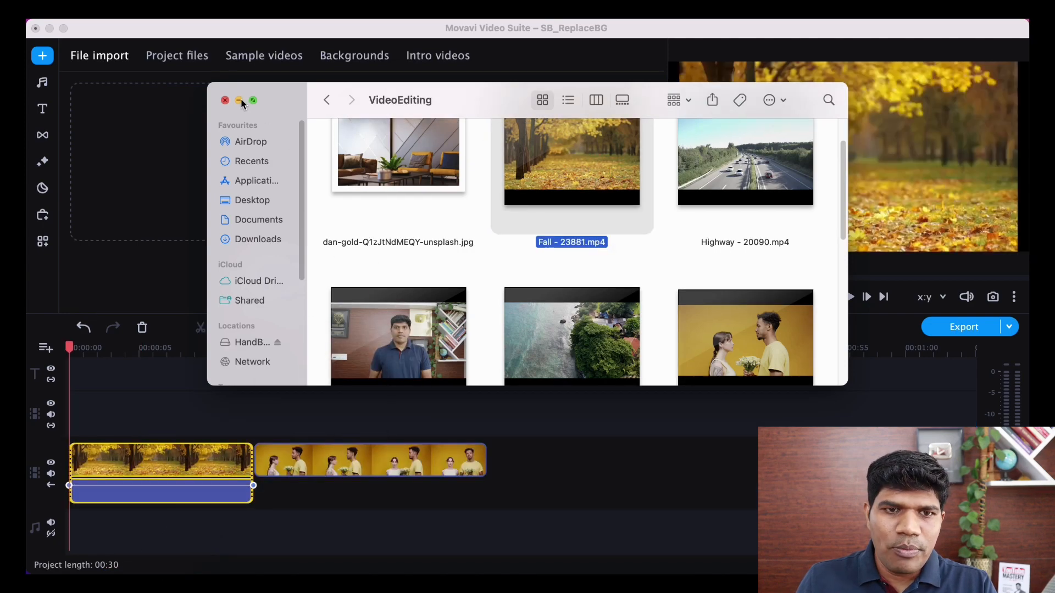
click(226, 100)
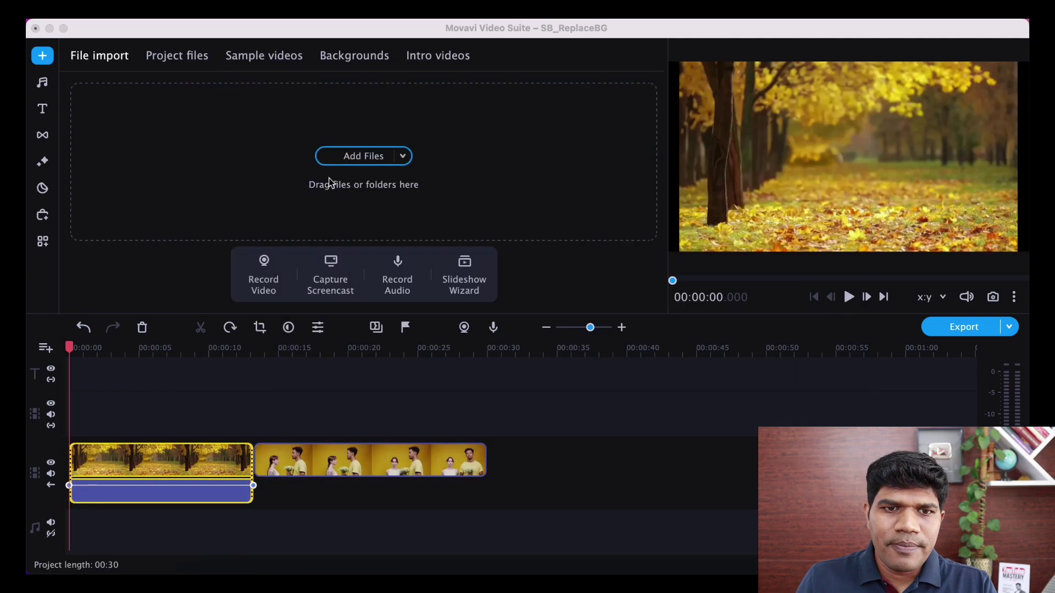
click(196, 462)
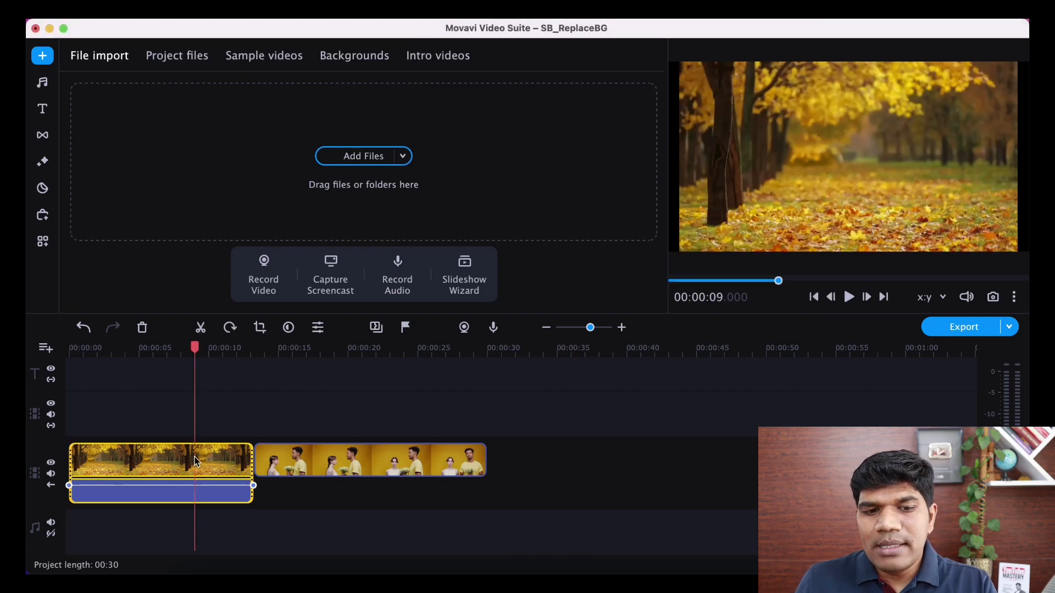
click(330, 459)
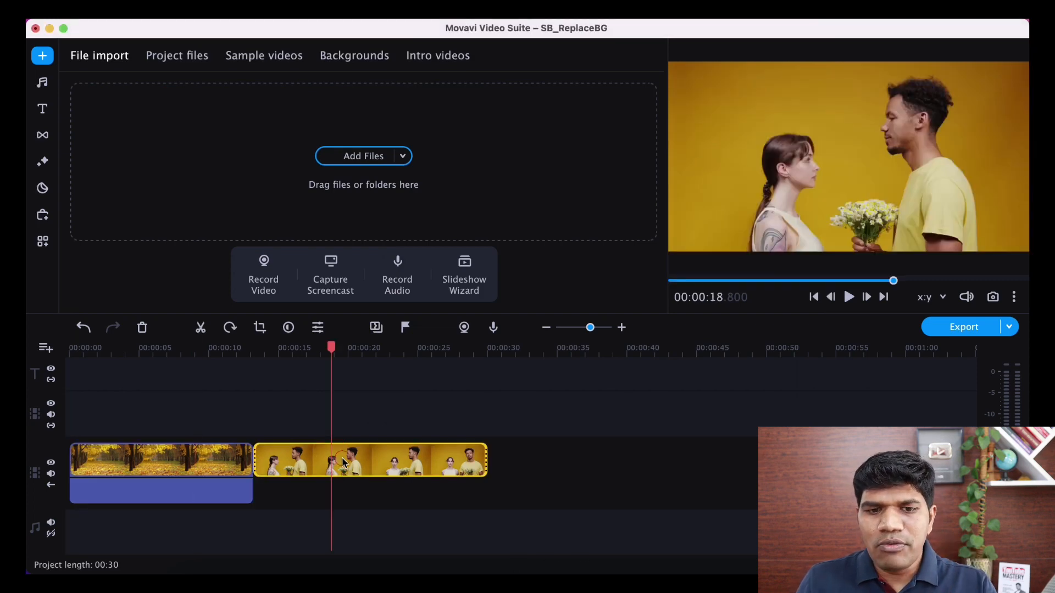
Move the couple clip onto the overlay track above the forest clip and check both layers.
drag(341, 461, 191, 406)
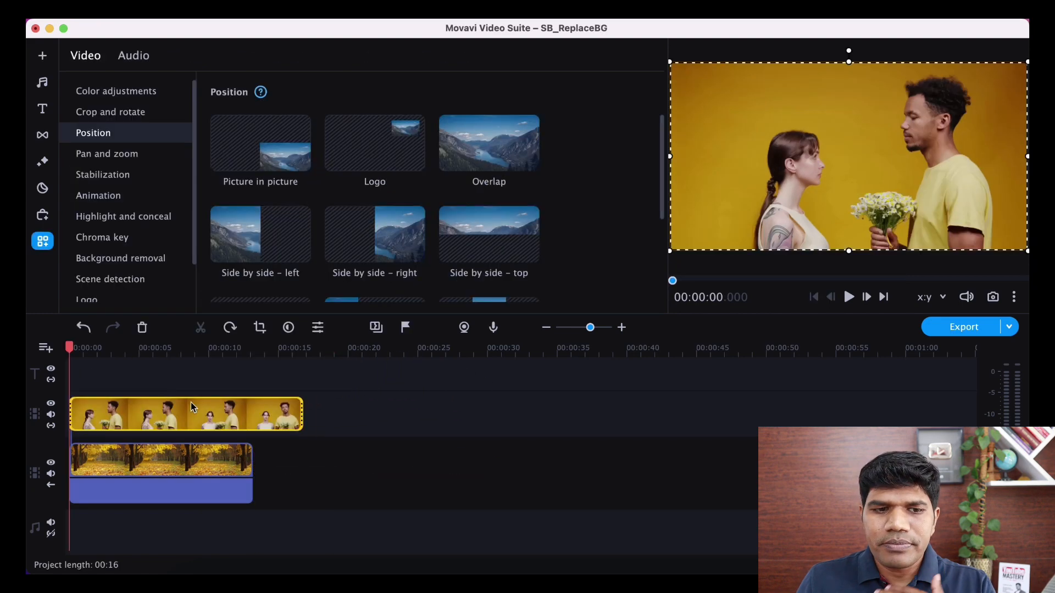
click(165, 424)
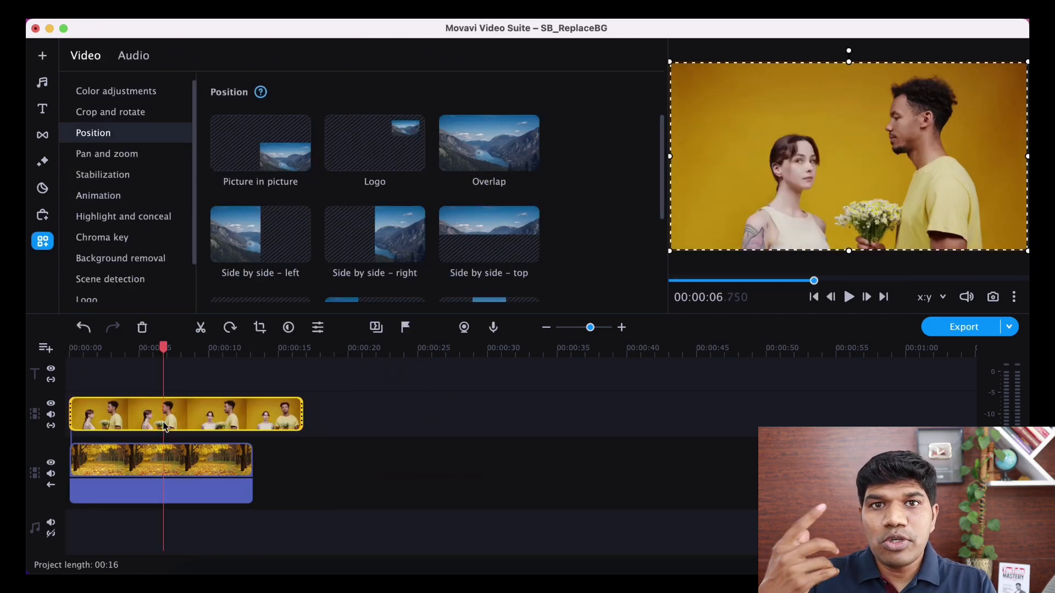
click(174, 486)
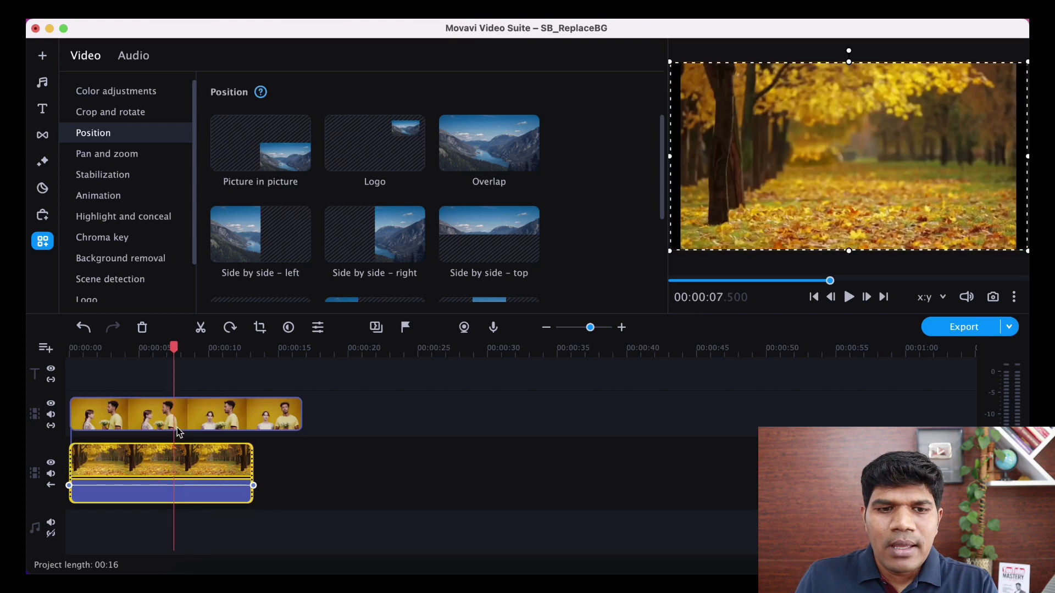
click(190, 417)
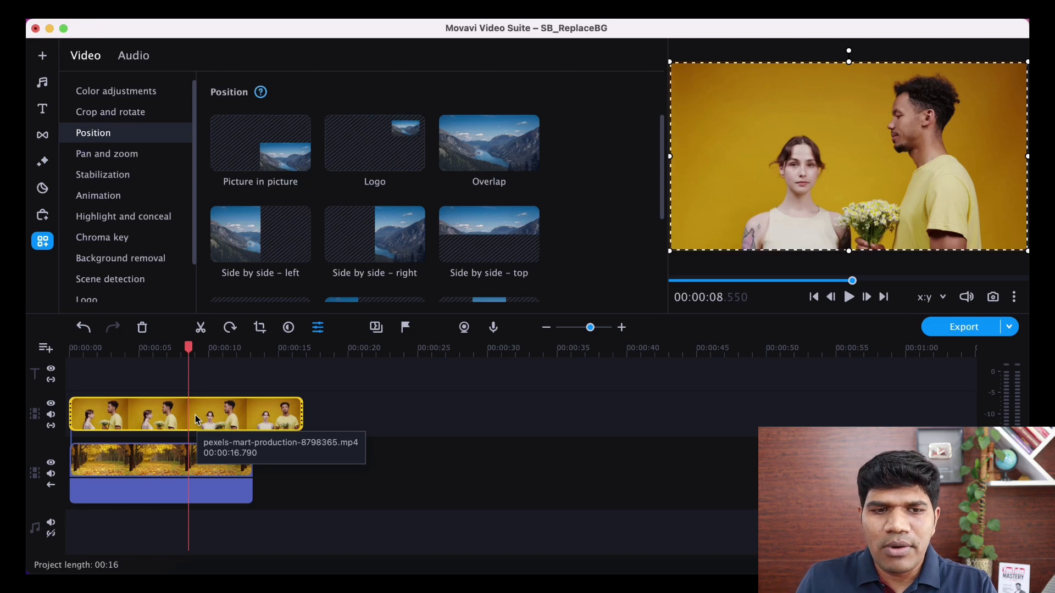
Browse the colour adjustments, music and titles libraries, then return to Video tools for chroma key.
click(116, 91)
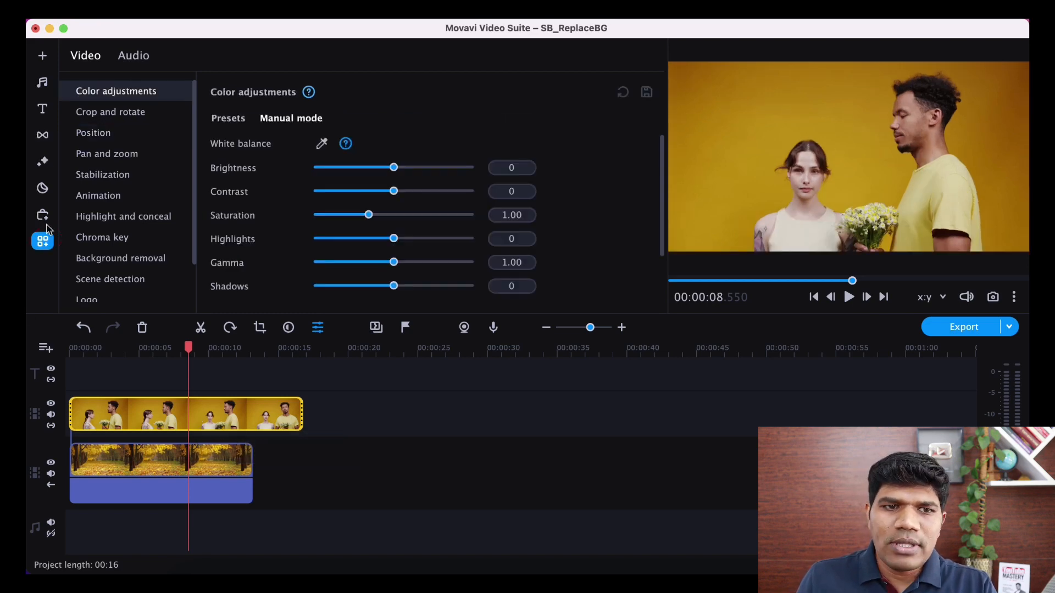
click(42, 82)
click(42, 108)
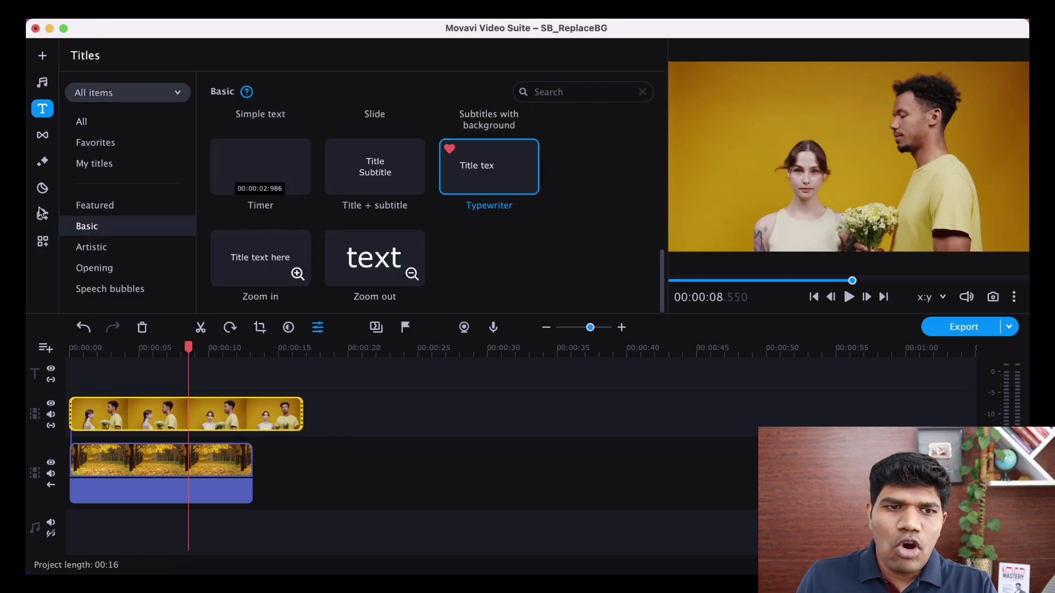
click(44, 241)
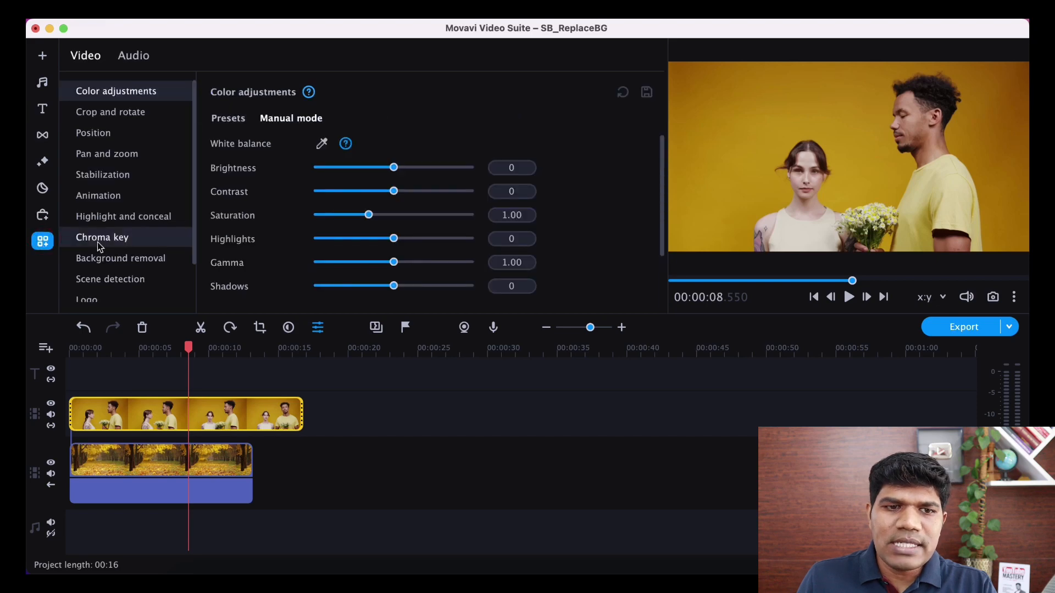
click(114, 241)
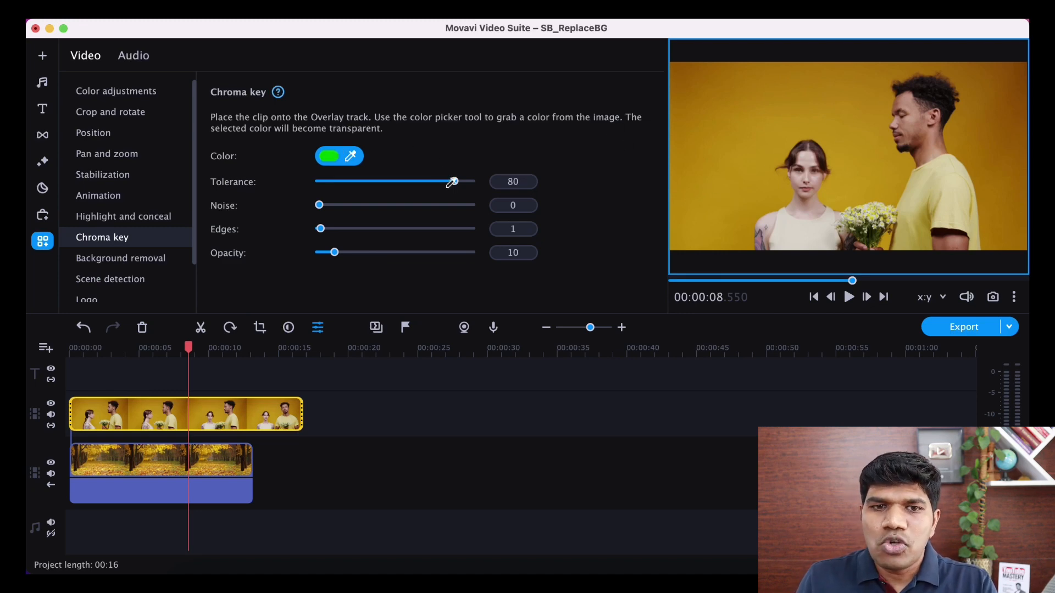
click(328, 159)
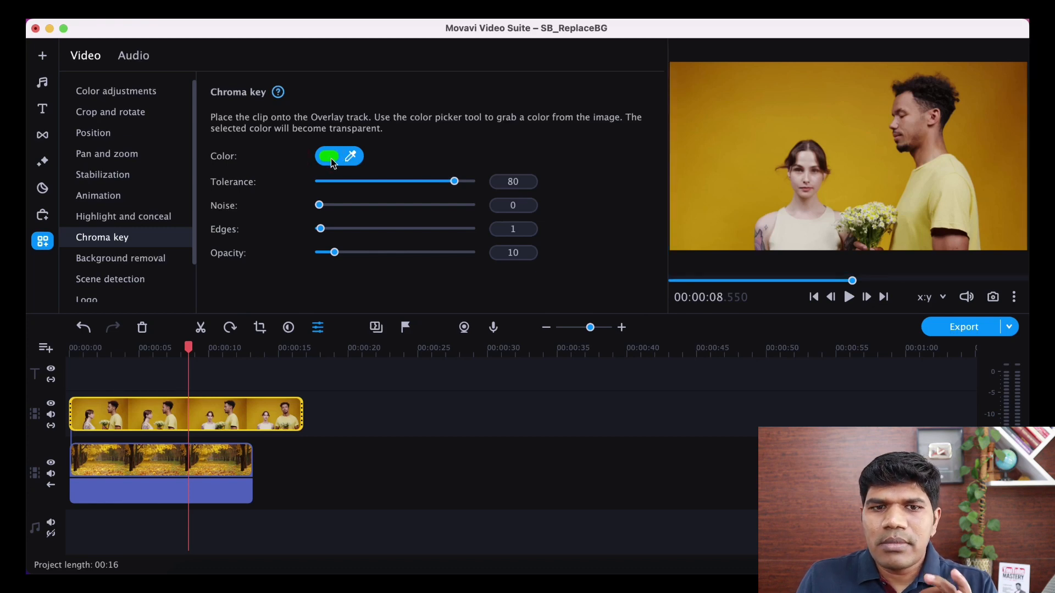
click(331, 159)
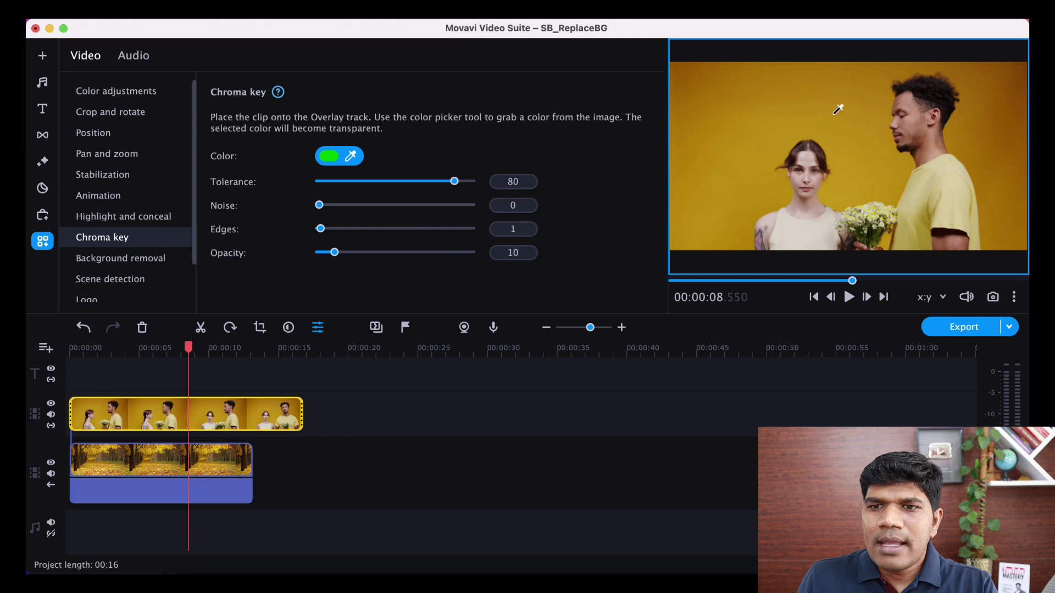
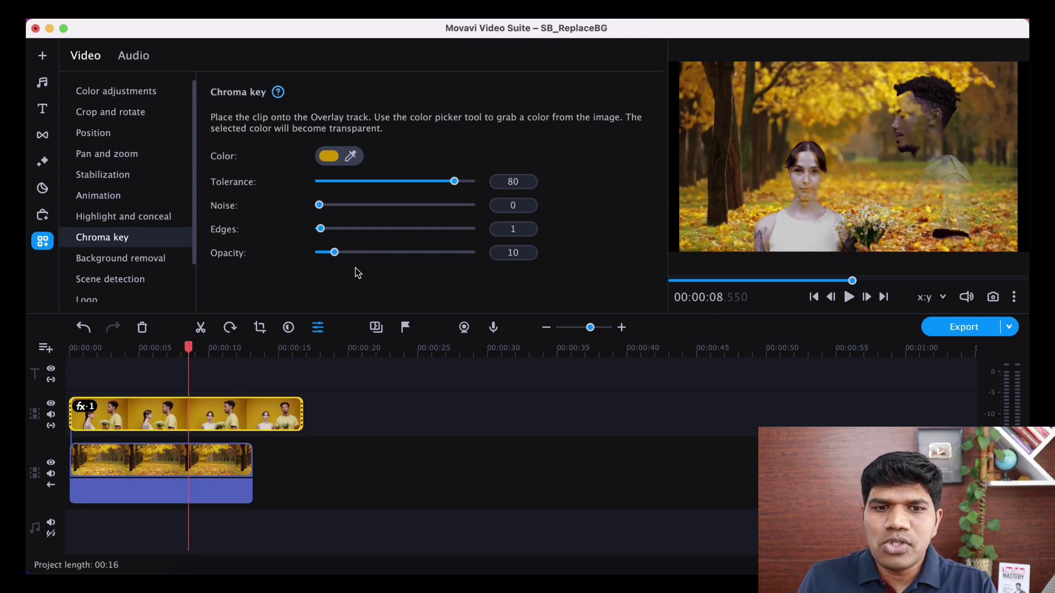
Raise the overlay opacity toward 53 and soften the keyed figure's edges to 31.
drag(336, 253, 442, 253)
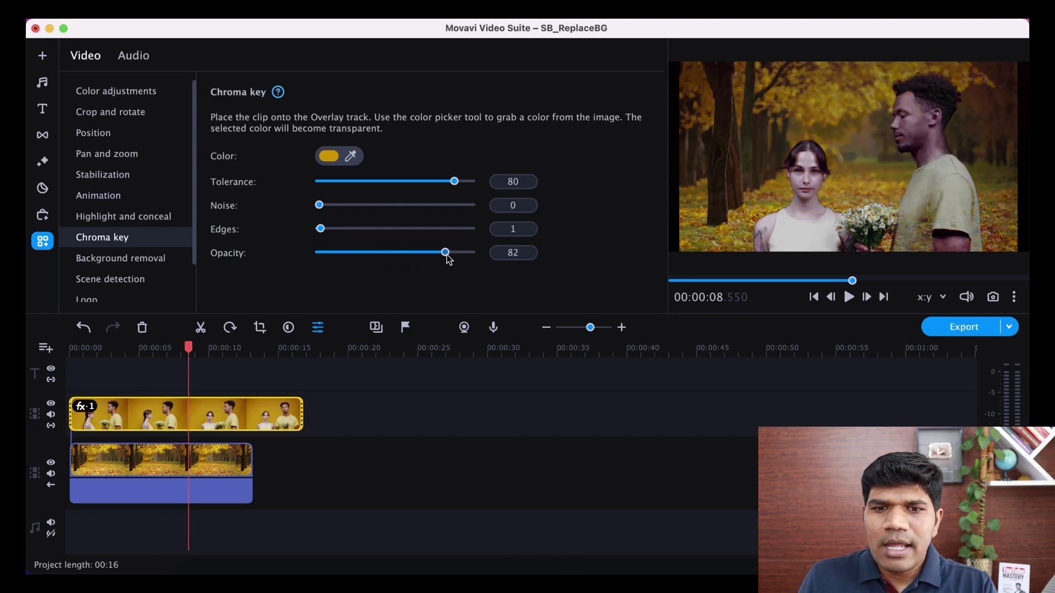
mouse_move(441, 252)
mouse_down()
mouse_move(467, 253)
mouse_move(426, 255)
mouse_up()
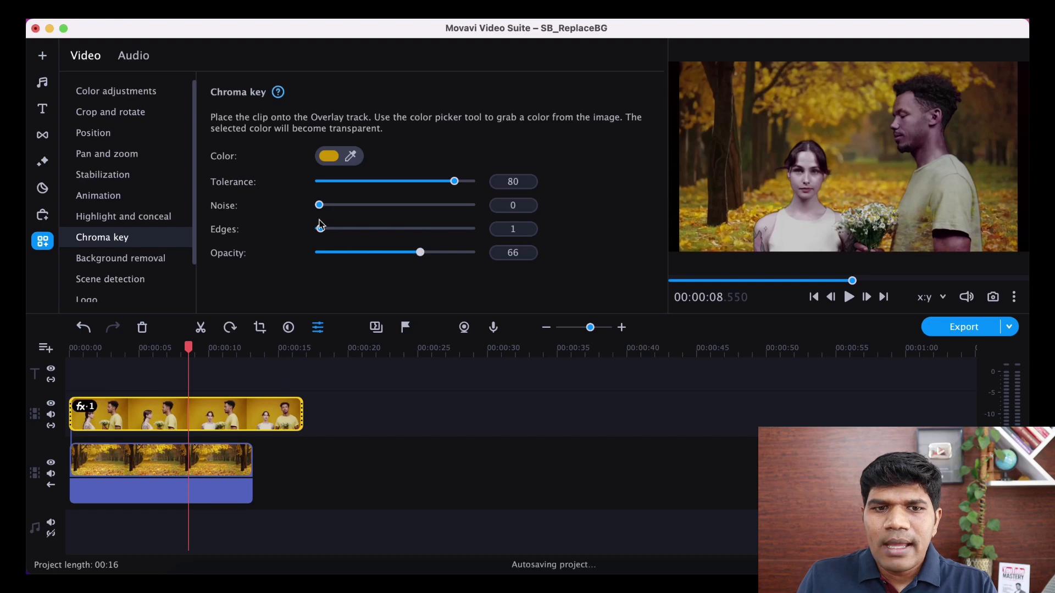
drag(321, 229, 369, 229)
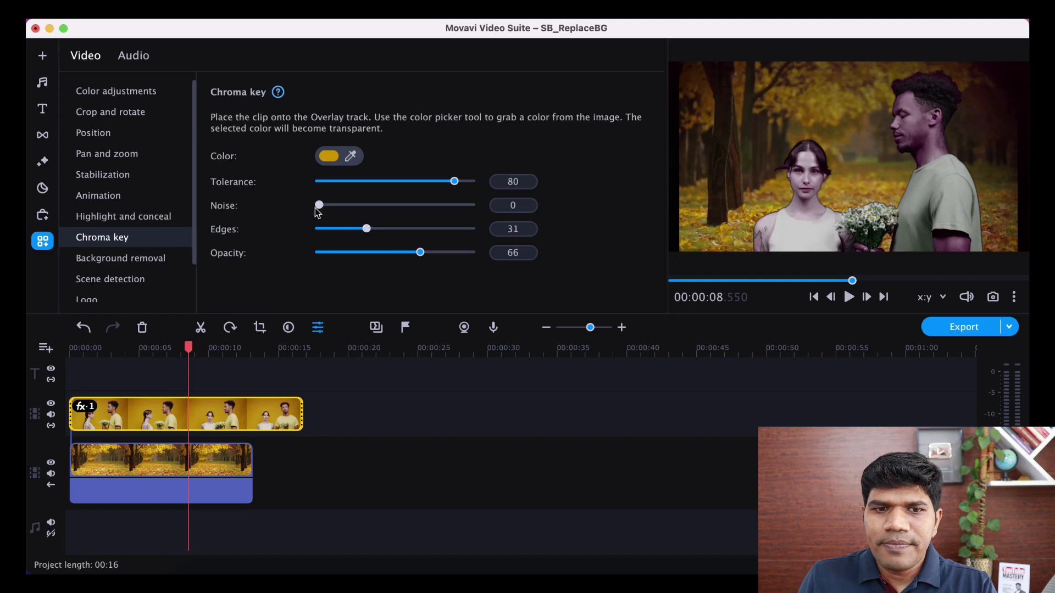
Set chroma key noise to 23 and tolerance to 83, then lower opacity slightly.
drag(318, 206, 334, 206)
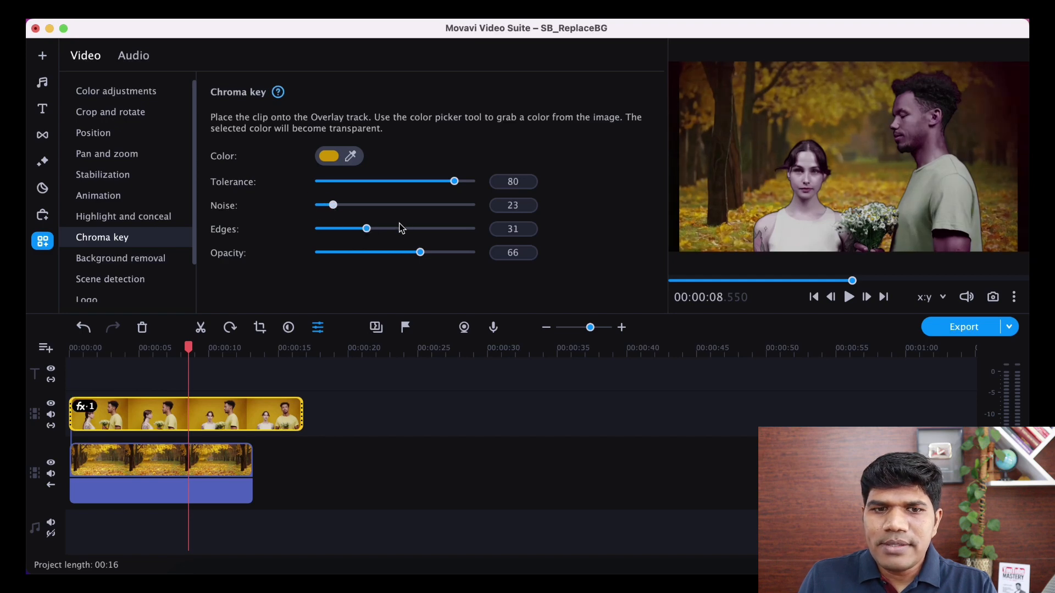
mouse_move(454, 181)
mouse_down()
mouse_move(445, 182)
mouse_move(458, 182)
mouse_up()
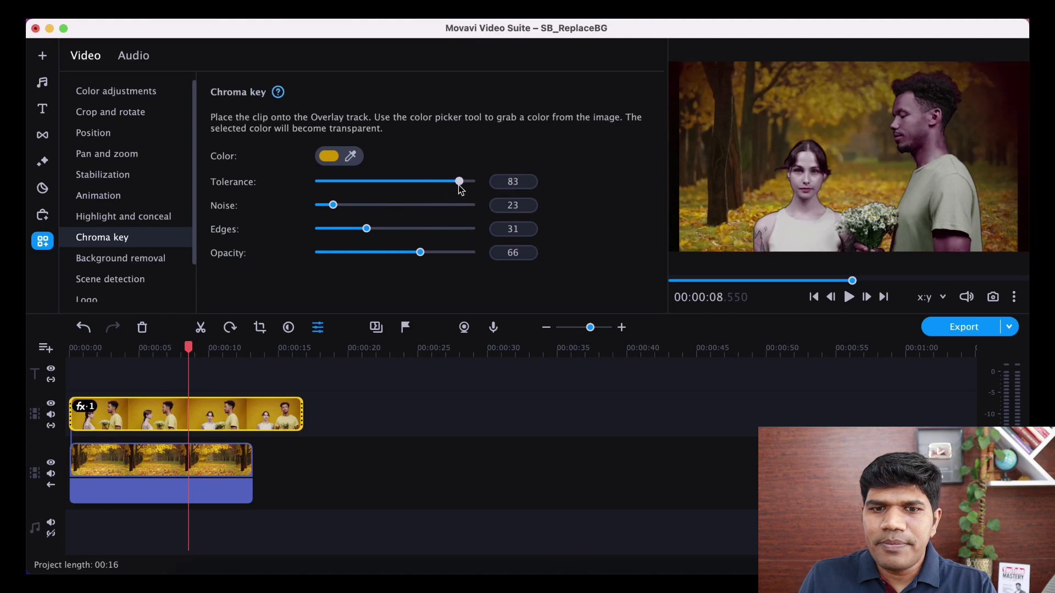
drag(420, 254, 400, 253)
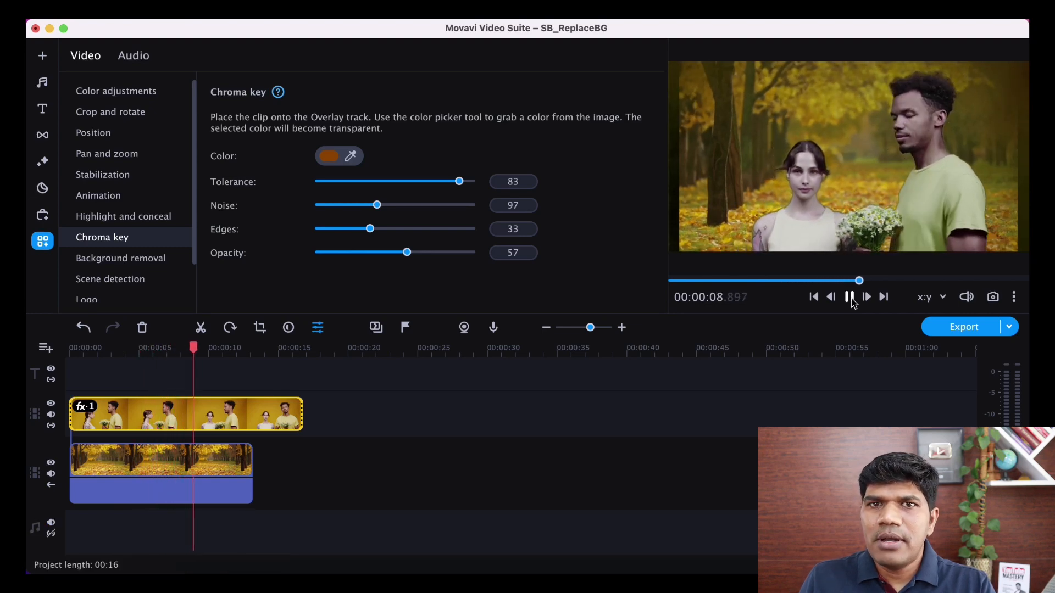
Stop the preview playback and jump to a later point in the project.
click(852, 299)
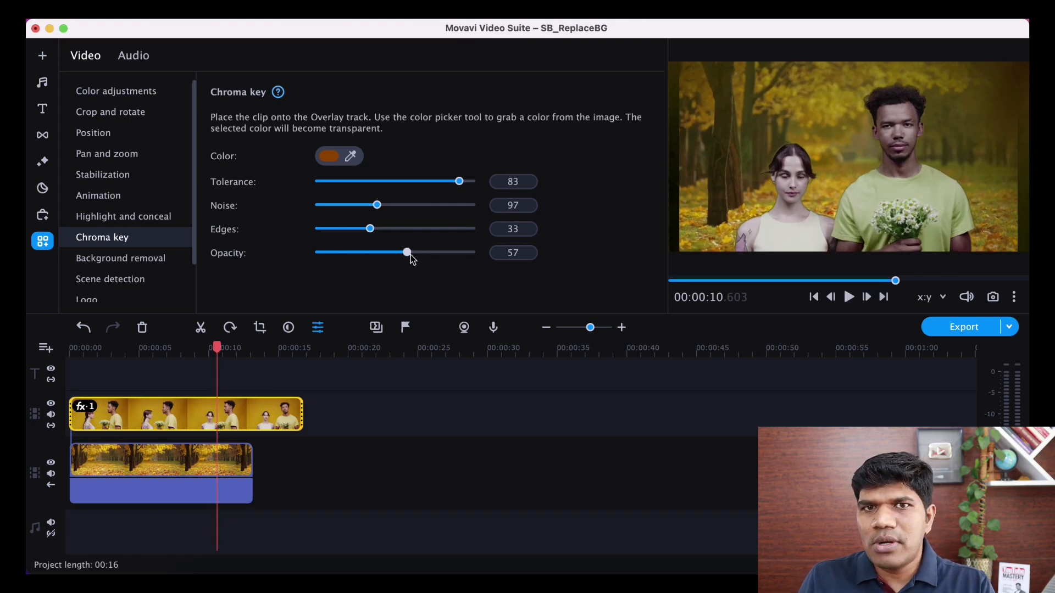
mouse_move(408, 253)
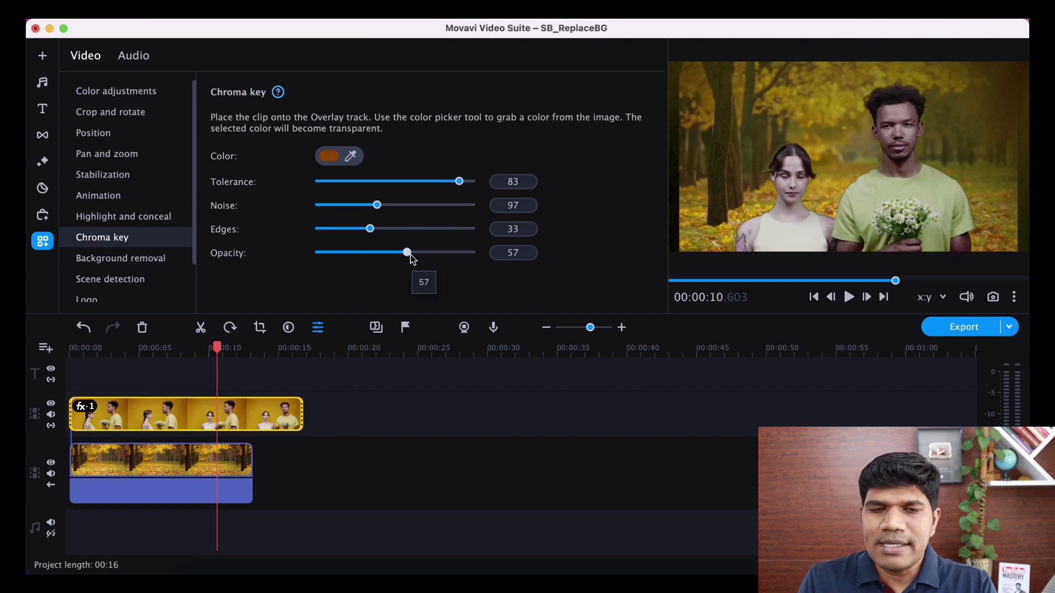
click(280, 421)
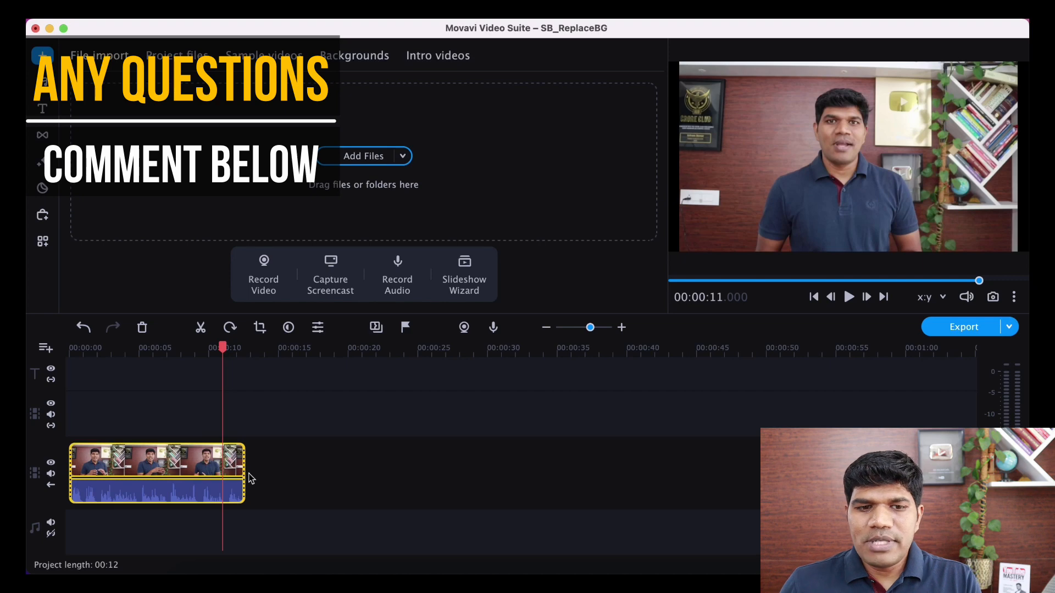
click(175, 473)
click(149, 471)
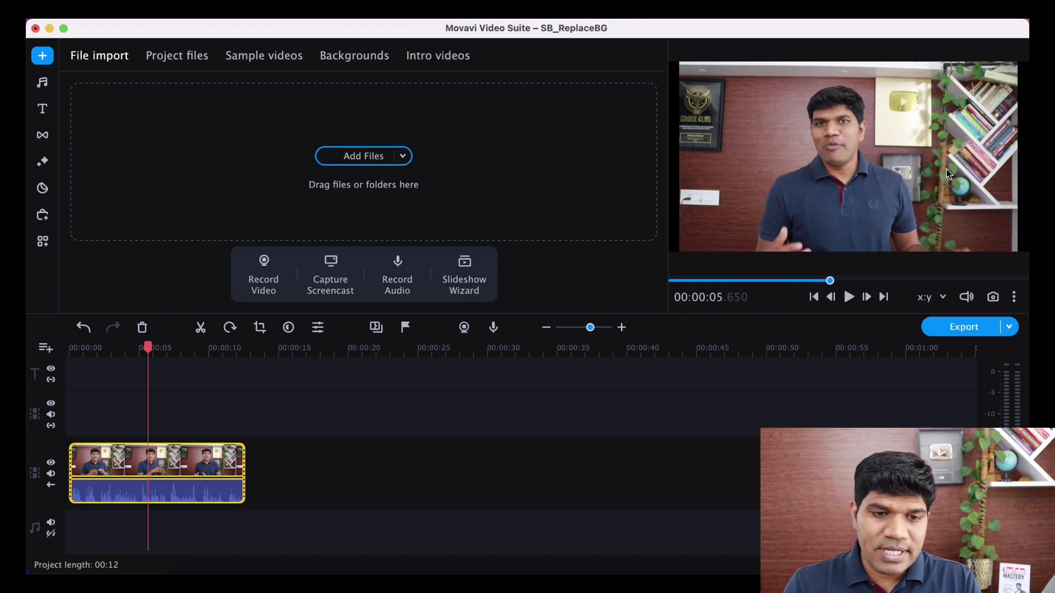
click(43, 242)
Show the Background removal settings under More tools, then bring up the video files folder.
click(103, 238)
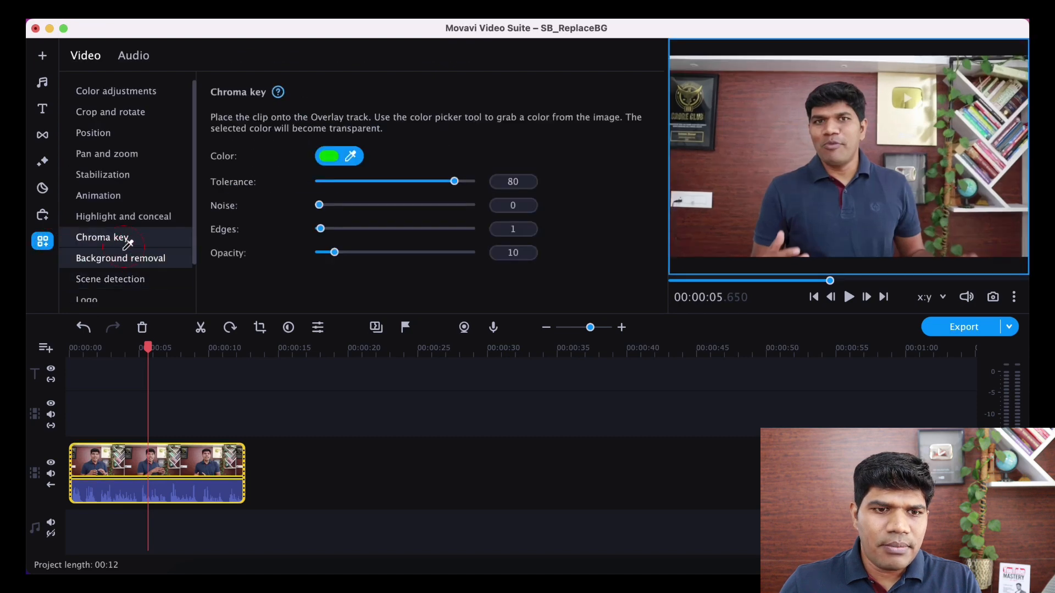
click(120, 259)
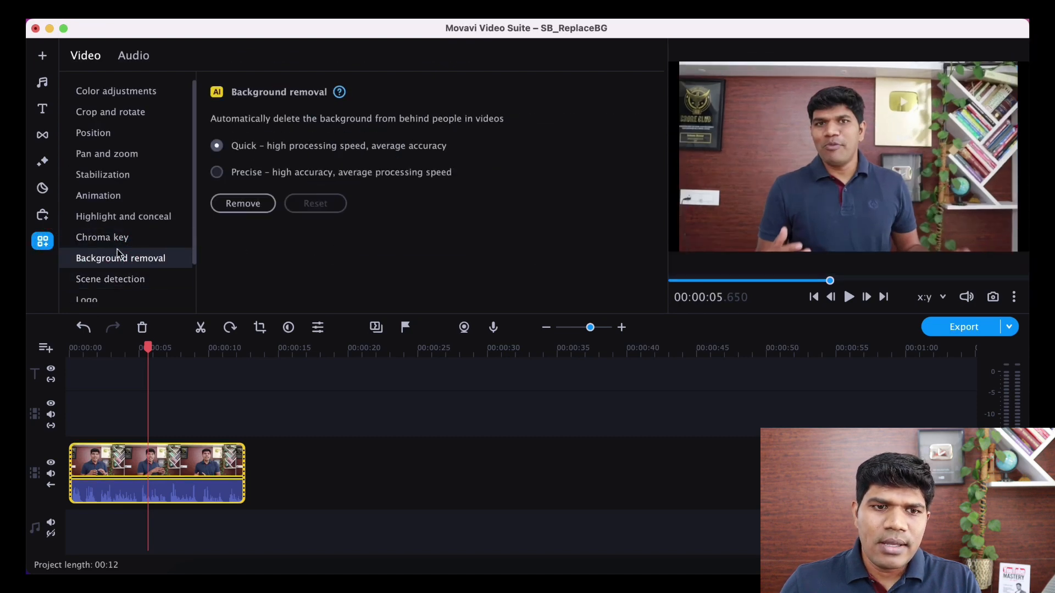
click(103, 237)
click(117, 258)
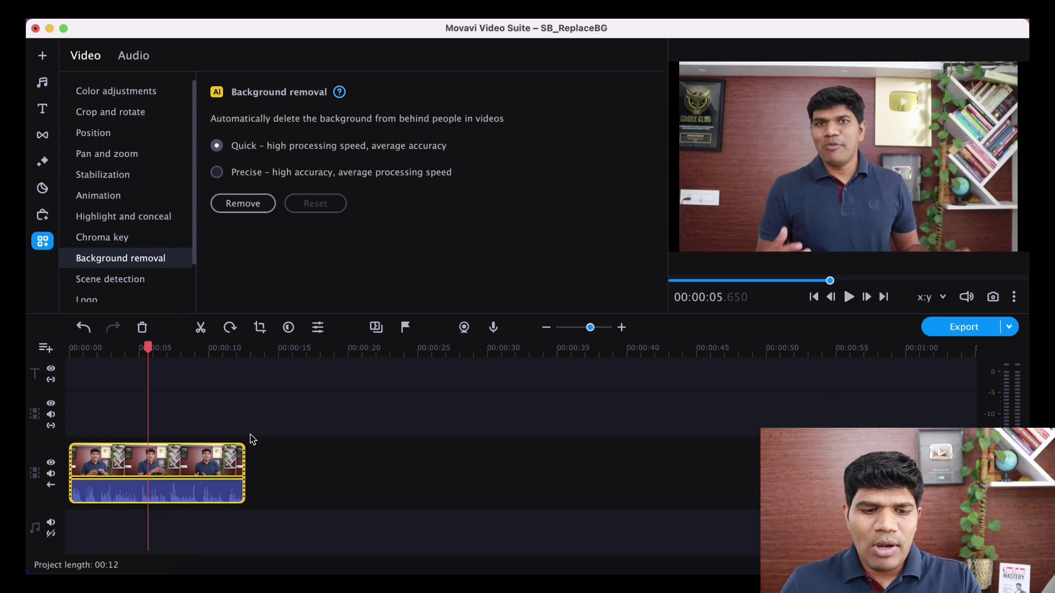
click(193, 581)
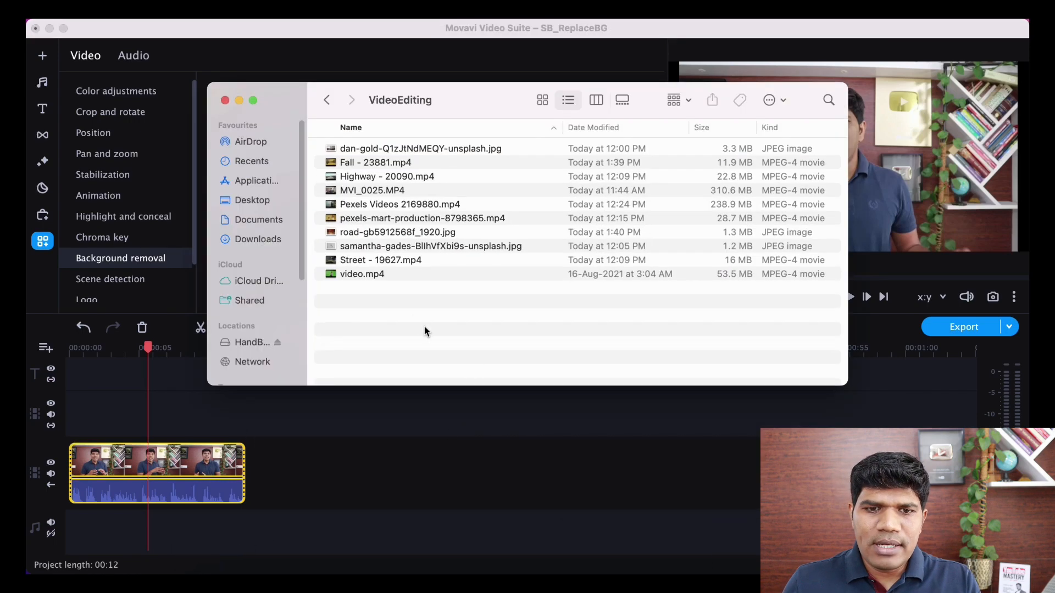
Drag Street - 19627.mp4 from the VideoEditing folder onto the timeline and close the Finder window.
drag(440, 100, 629, 168)
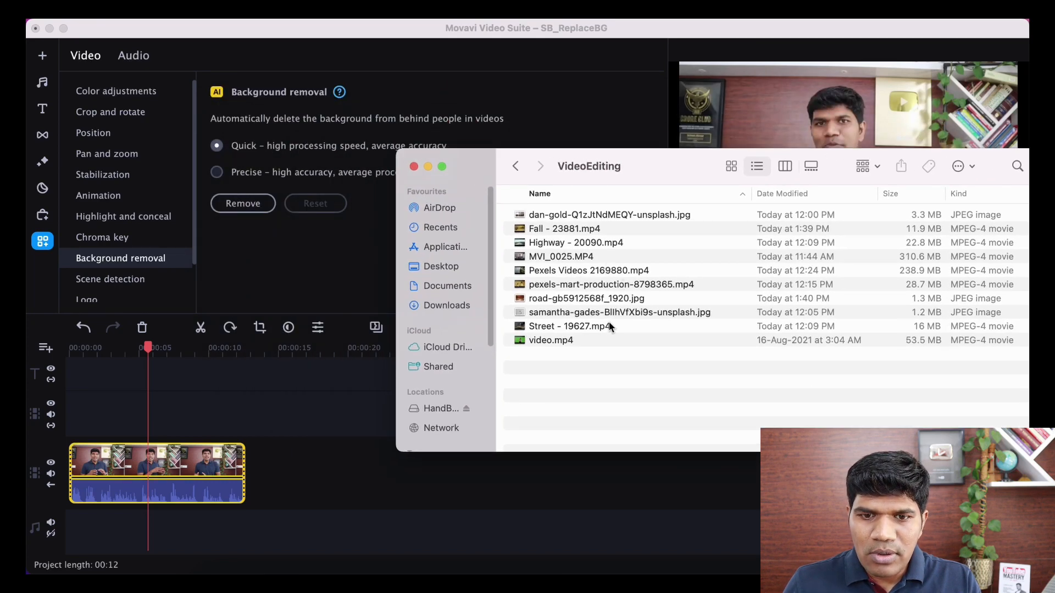
click(551, 328)
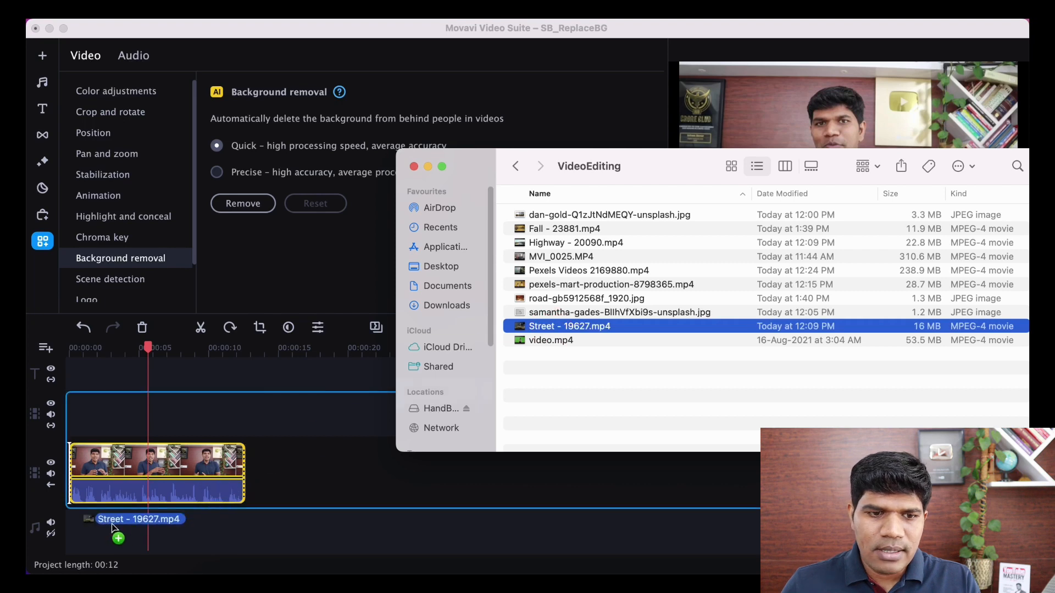
drag(552, 327, 105, 504)
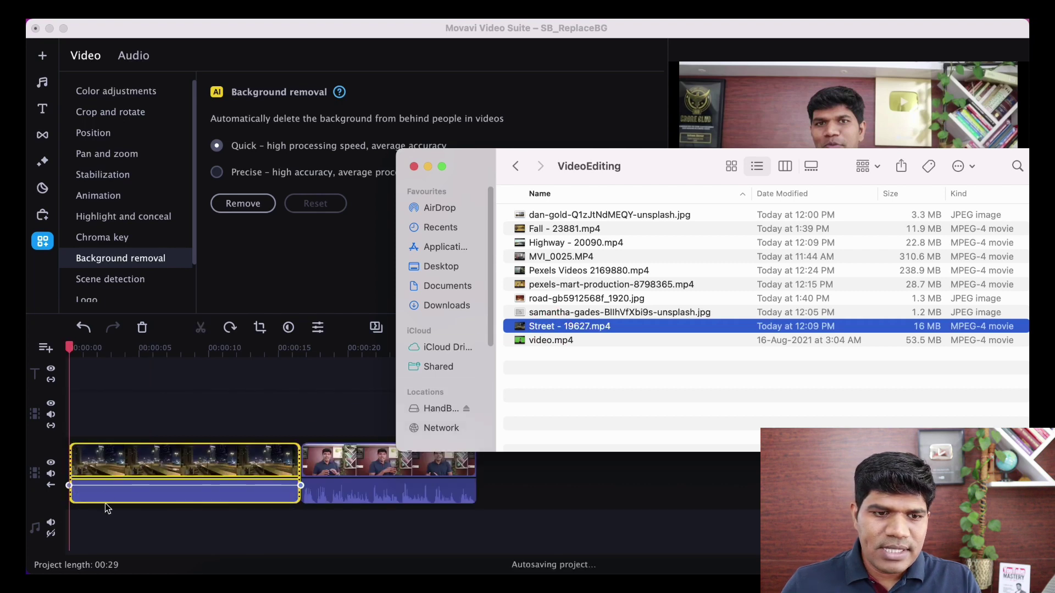
click(414, 166)
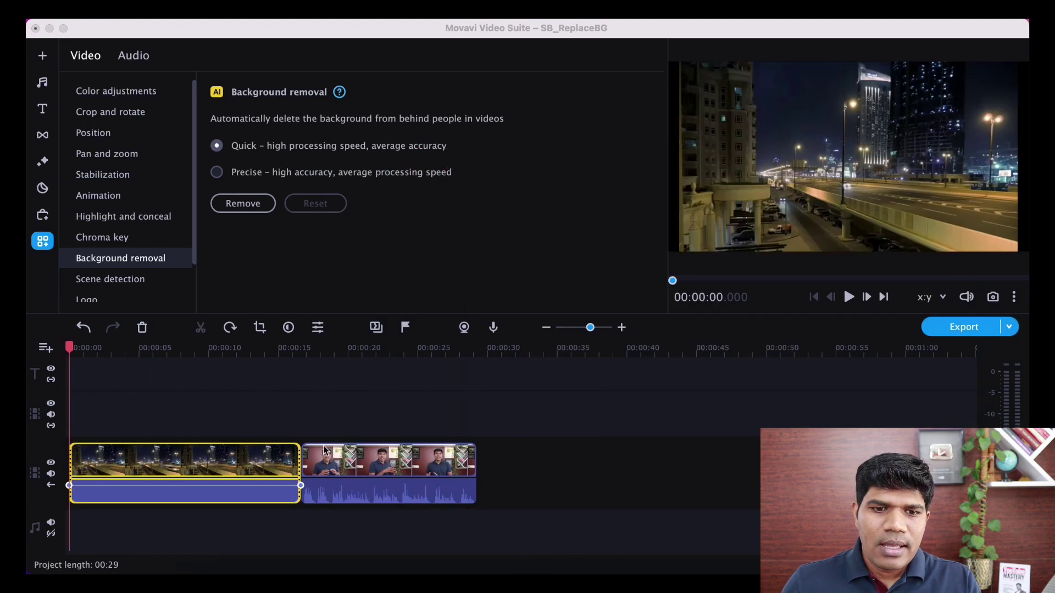
click(221, 475)
Move the presenter clip to the overlay track start and trim the street clip to its length.
drag(426, 483, 169, 405)
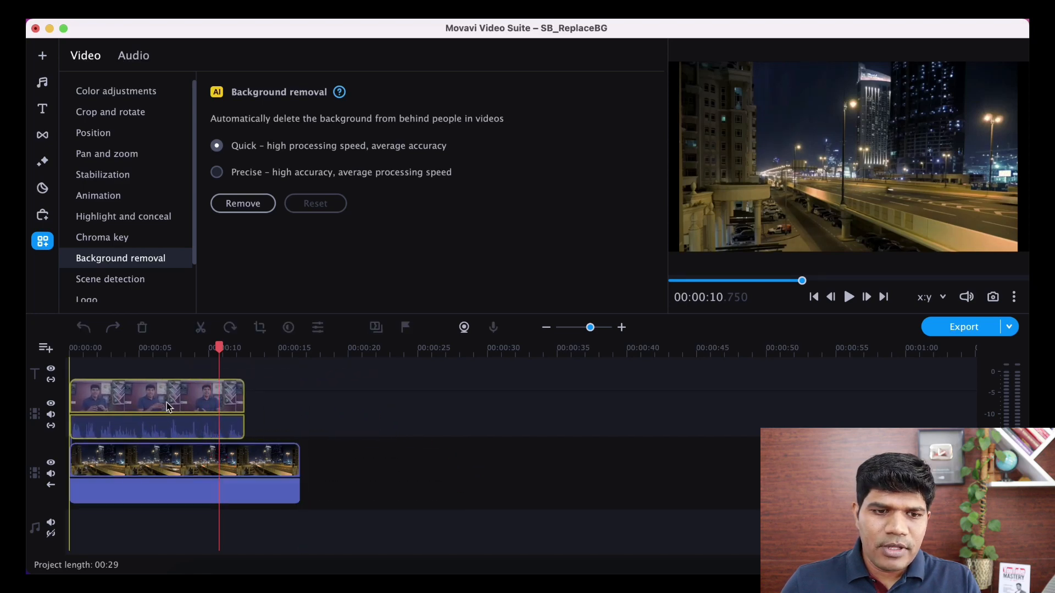
drag(170, 402, 167, 402)
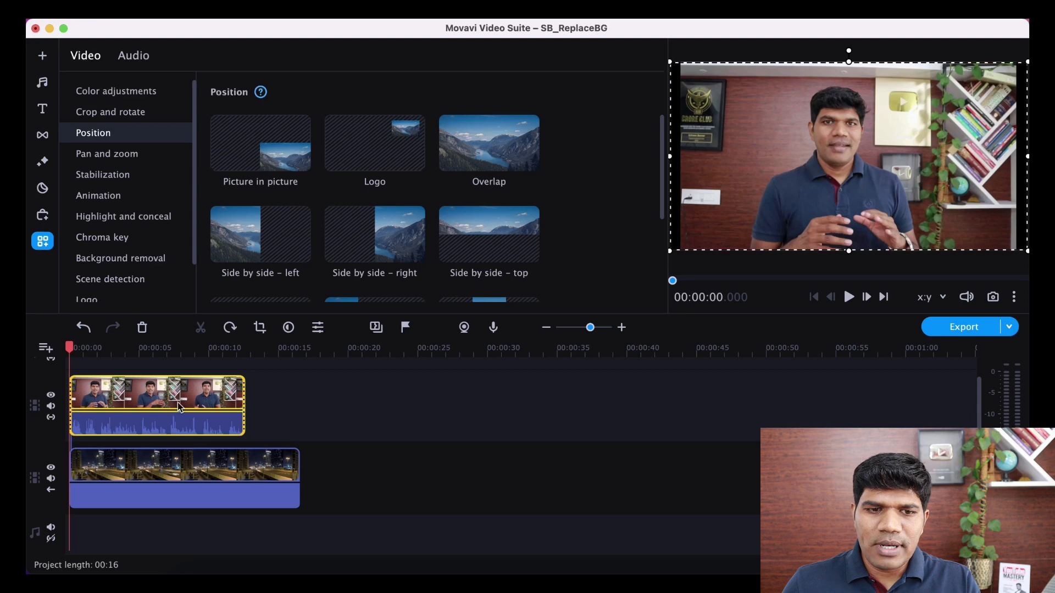
click(212, 480)
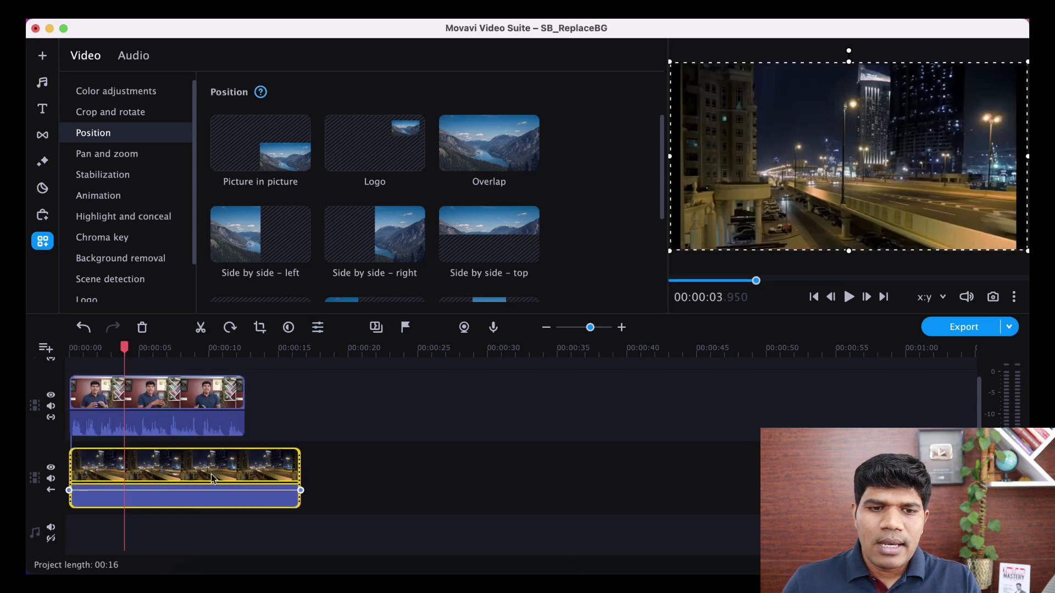
drag(300, 471, 245, 472)
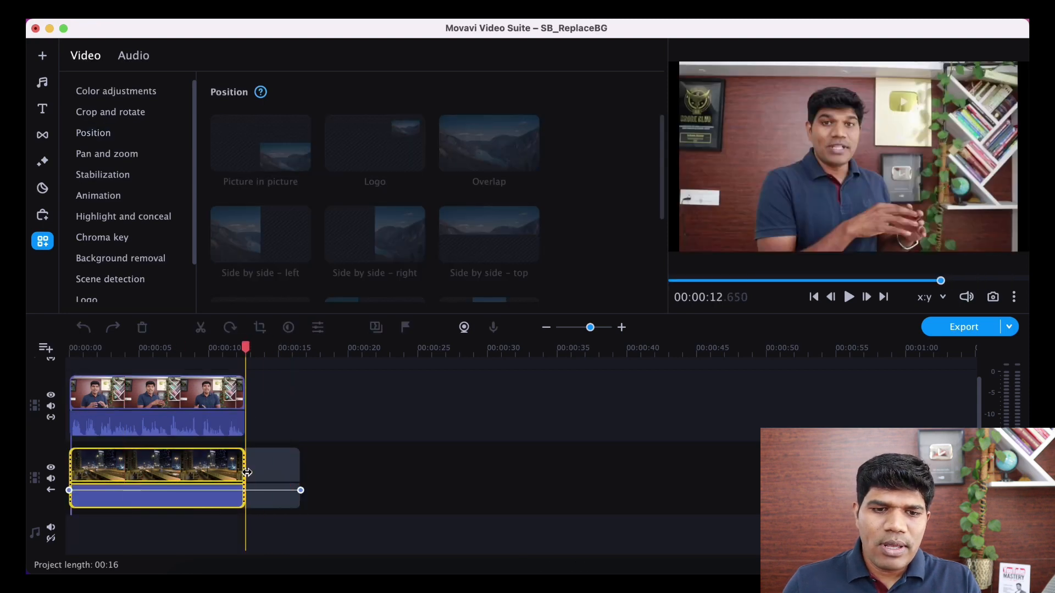
Select the presenter clip and start AI Background removal on it.
click(190, 396)
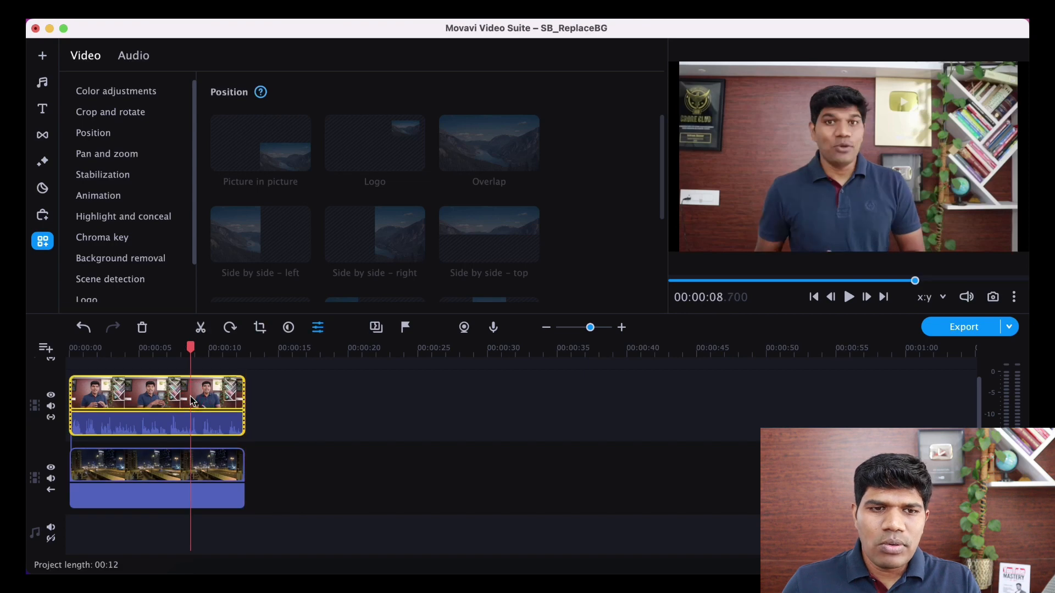
double_click(139, 388)
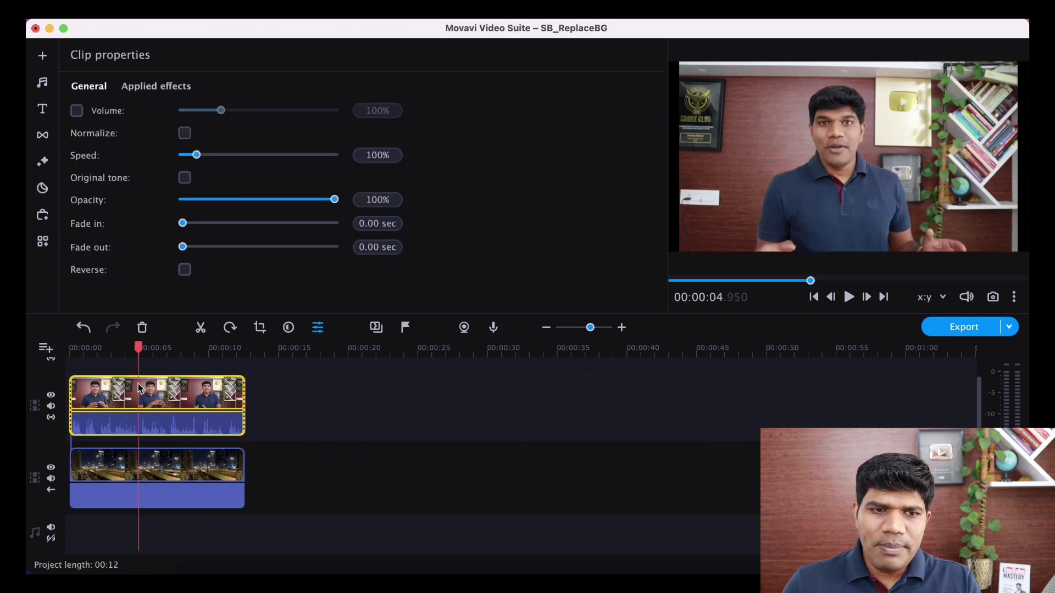
click(43, 240)
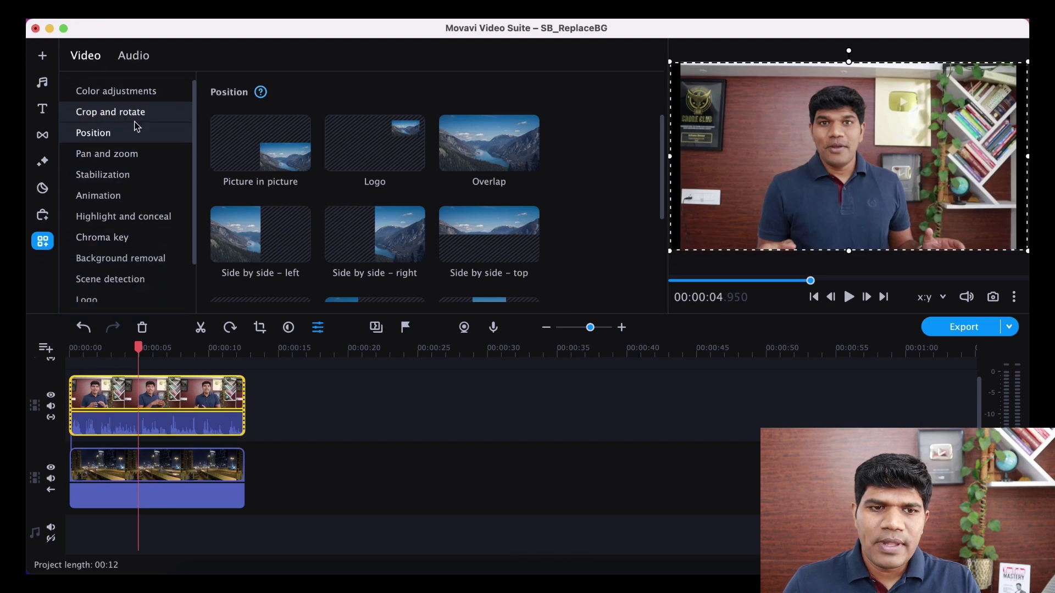
click(120, 262)
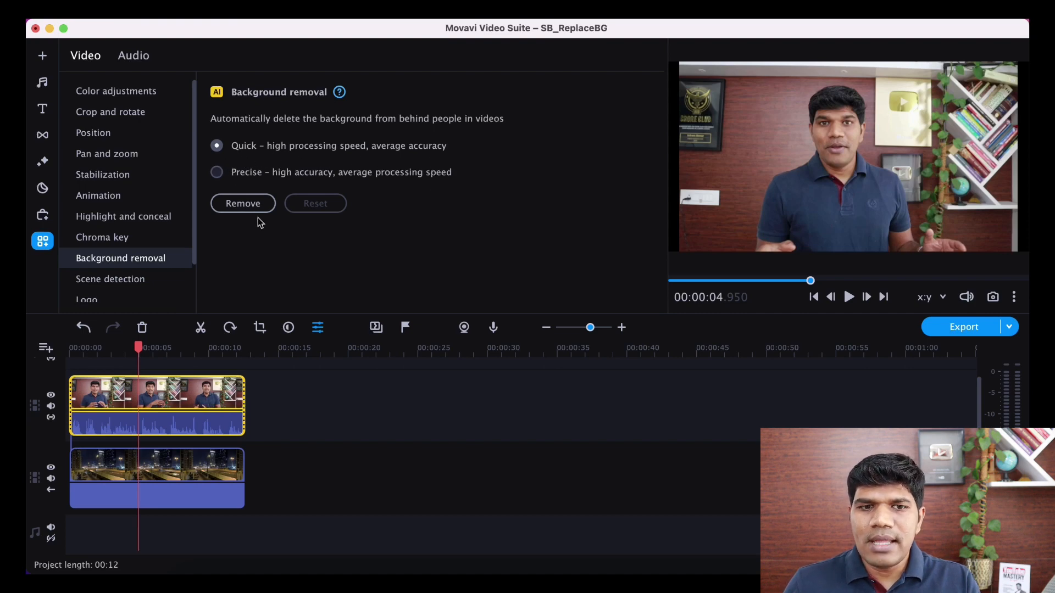
click(242, 203)
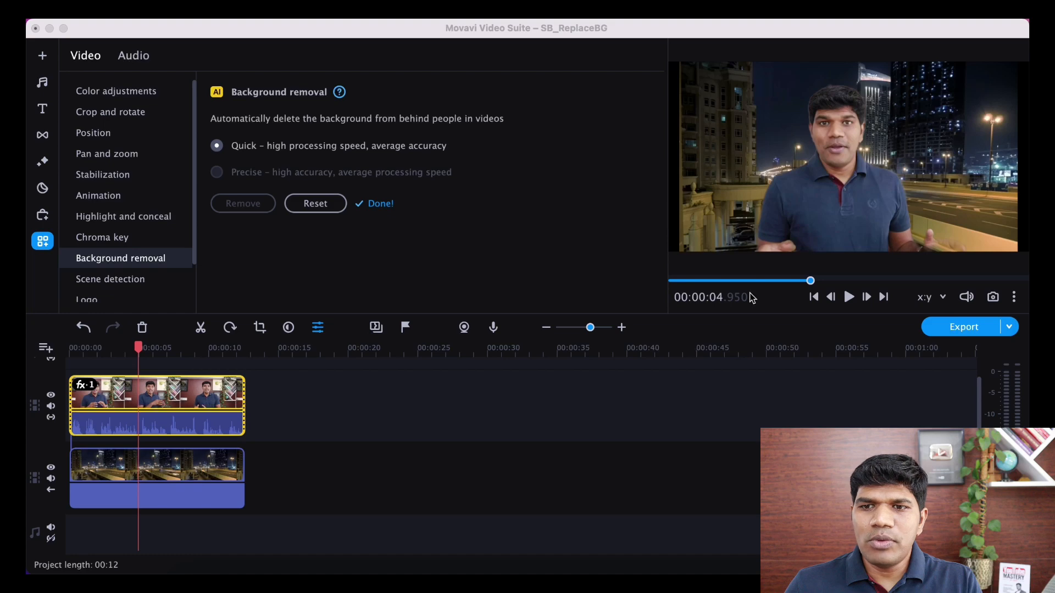
Rewind to the project start, preview the composite over the night street, then pause.
click(211, 412)
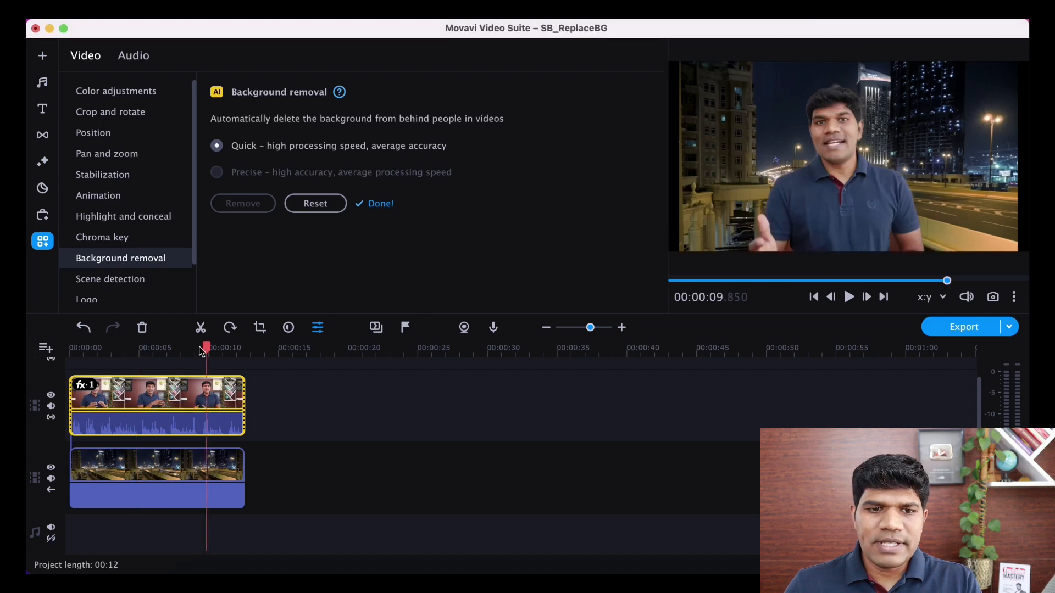
drag(207, 351, 70, 355)
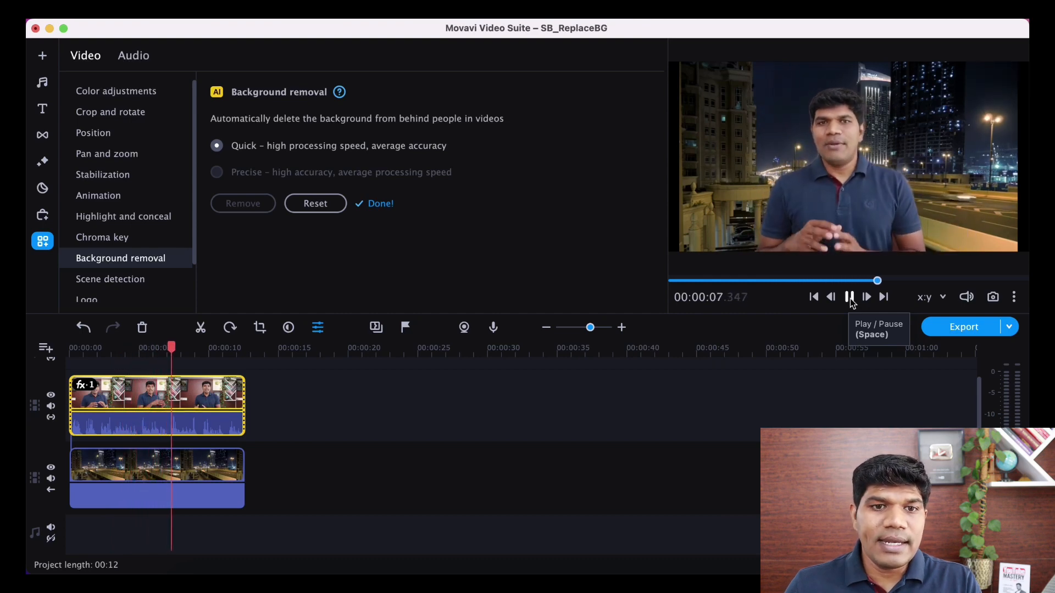
click(849, 297)
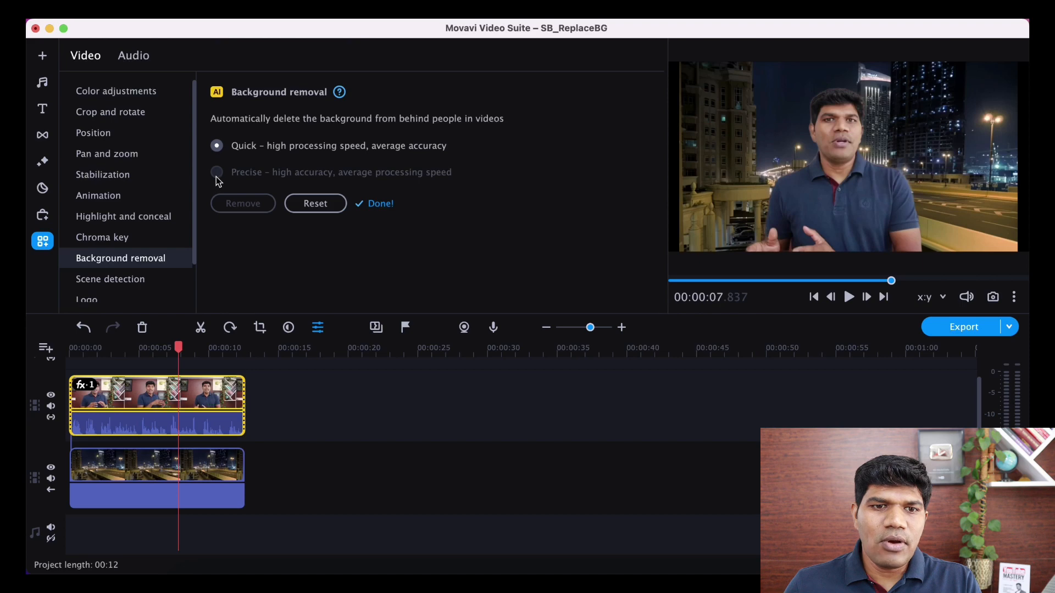
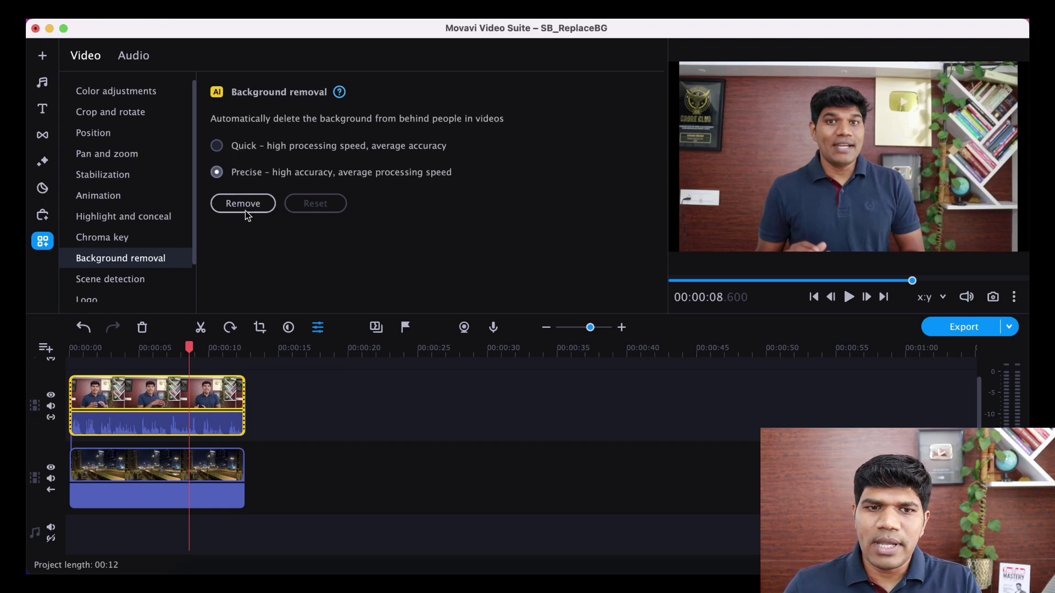
Run Precise background removal on the presenter clip, then rewind to the project start.
click(245, 205)
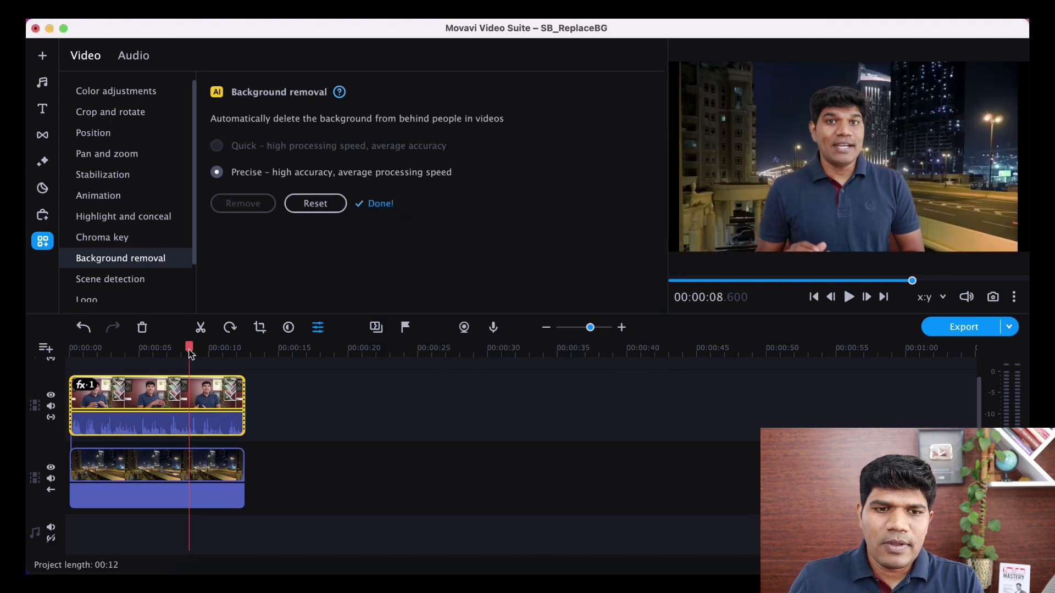
drag(189, 353, 70, 353)
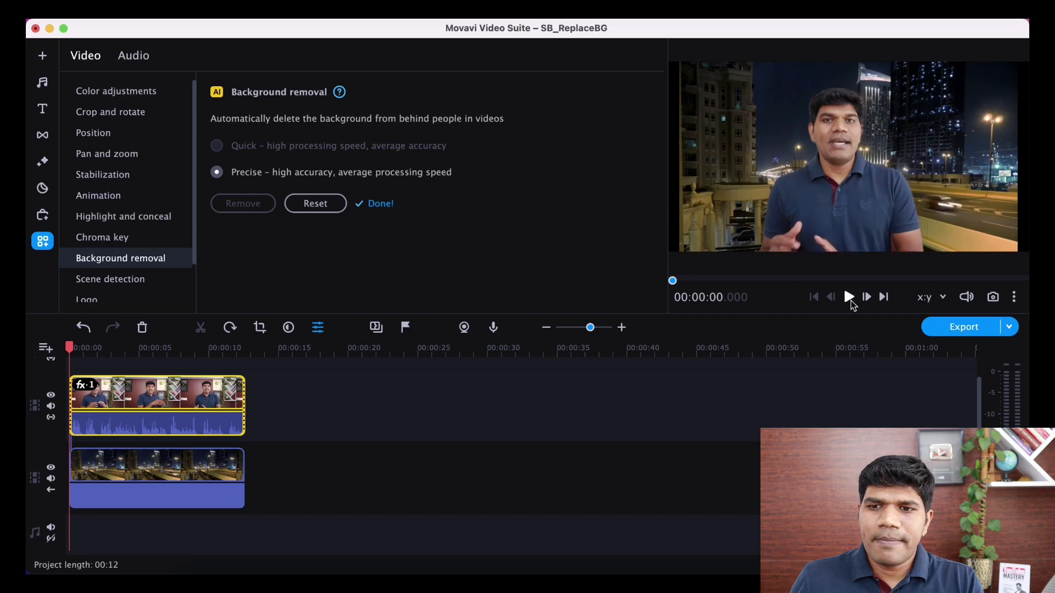
Preview the result, then shorten the night city clip on the lower track.
click(849, 297)
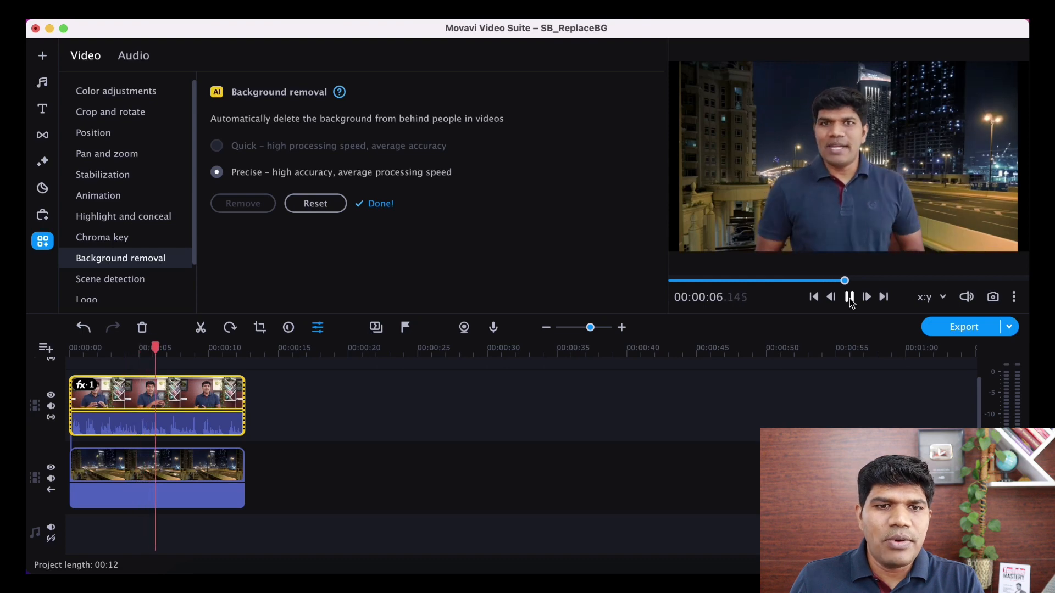
click(850, 298)
click(207, 464)
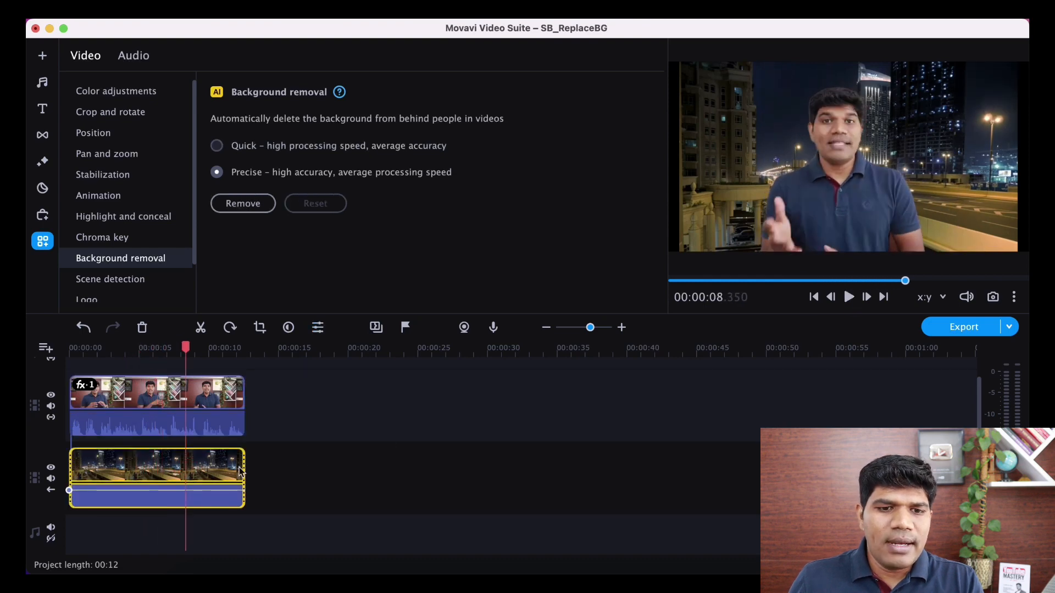
drag(244, 470, 157, 470)
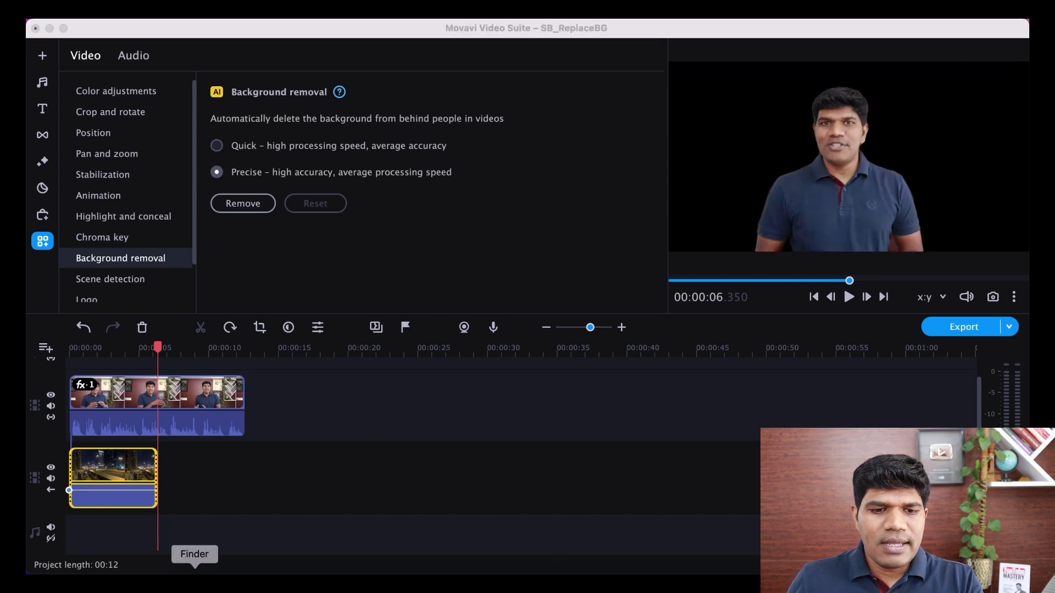
Add Highway - 20090.mp4 from Finder right after the night city clip.
click(194, 583)
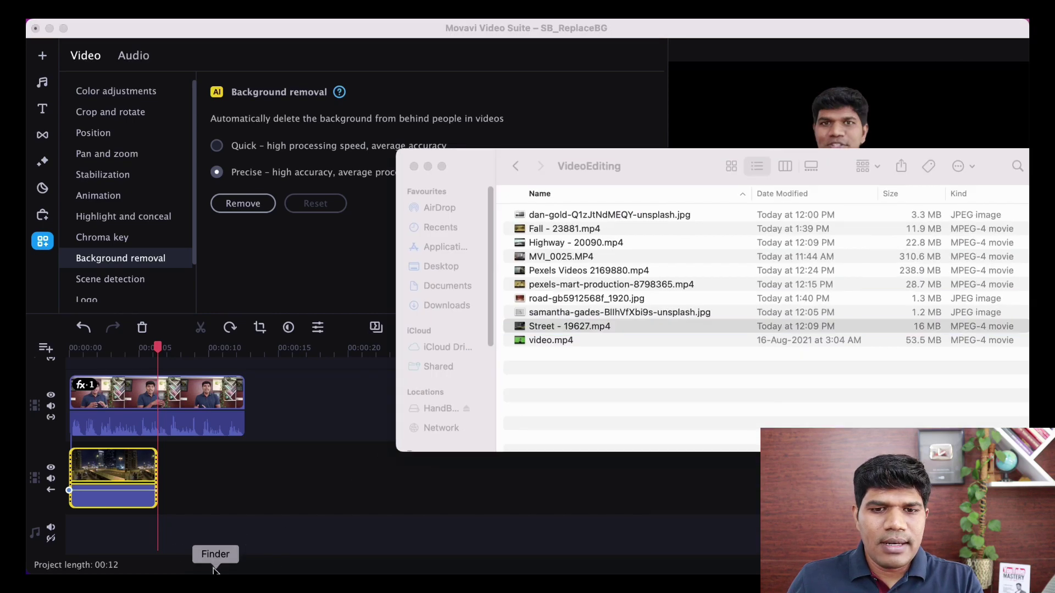
click(548, 247)
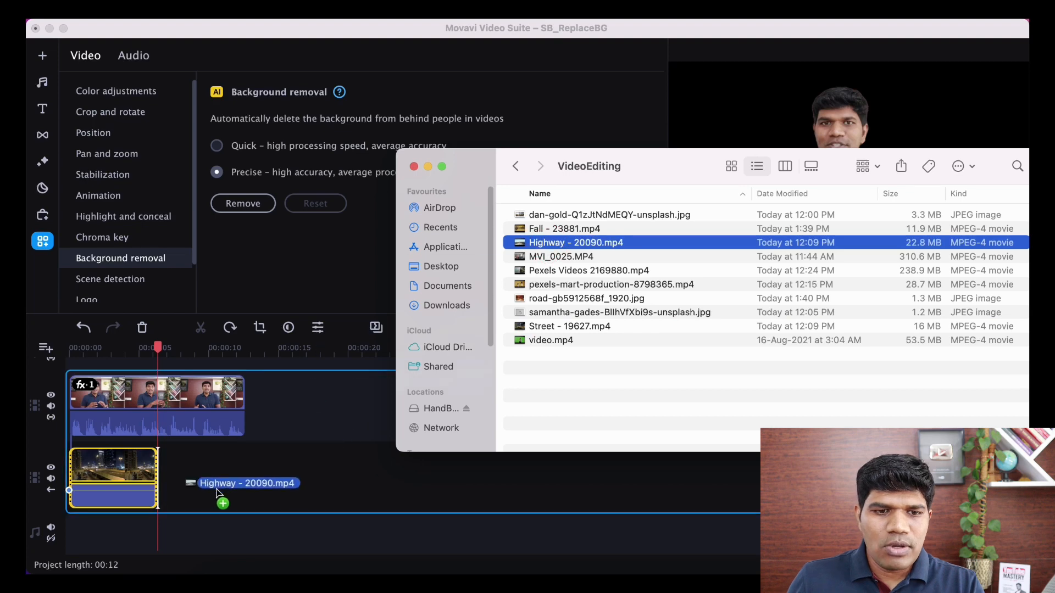
drag(549, 244, 249, 481)
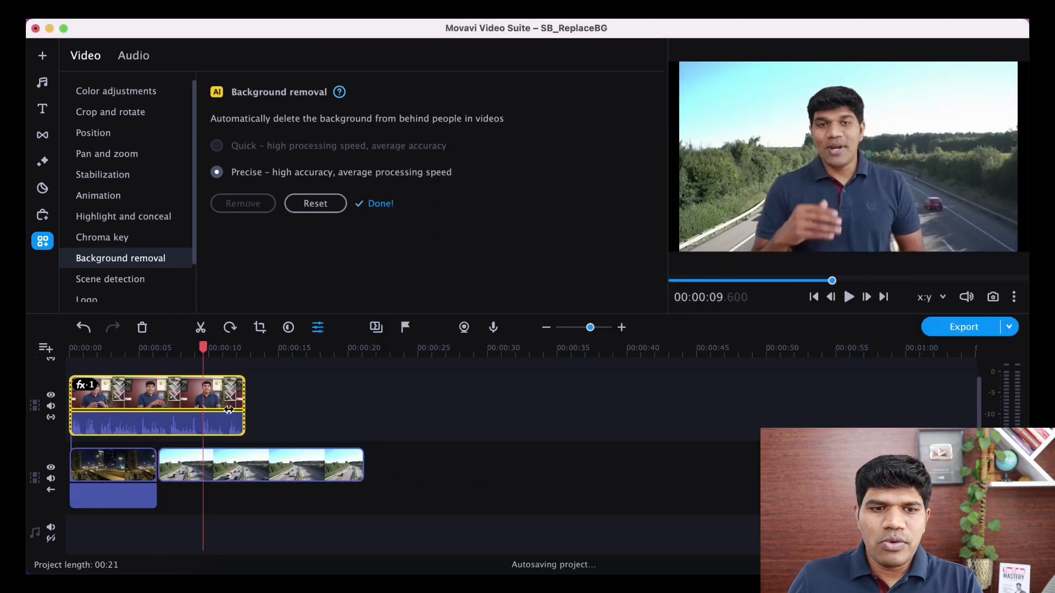
click(180, 404)
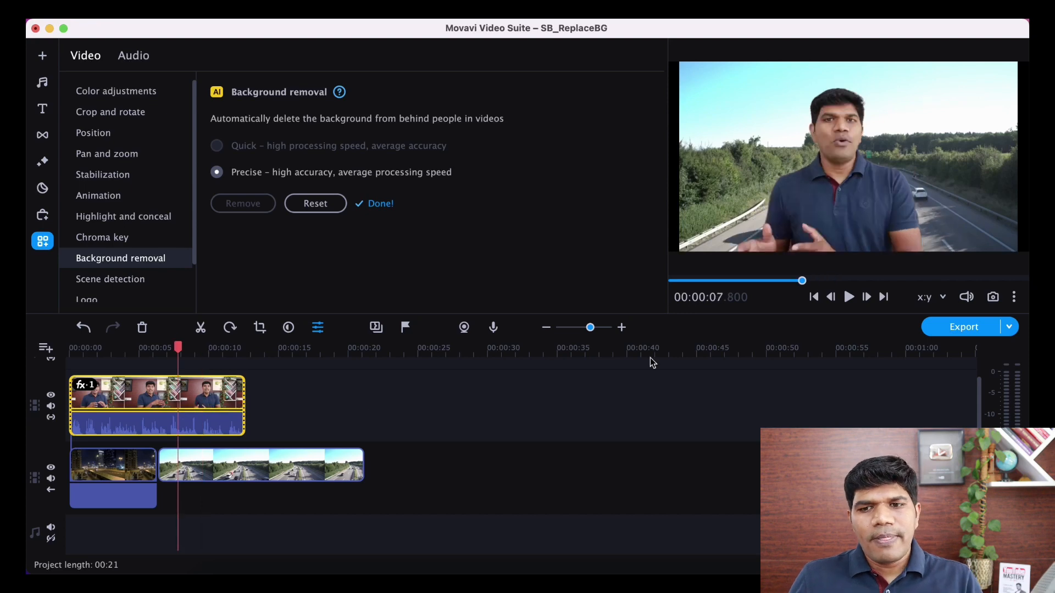
click(848, 297)
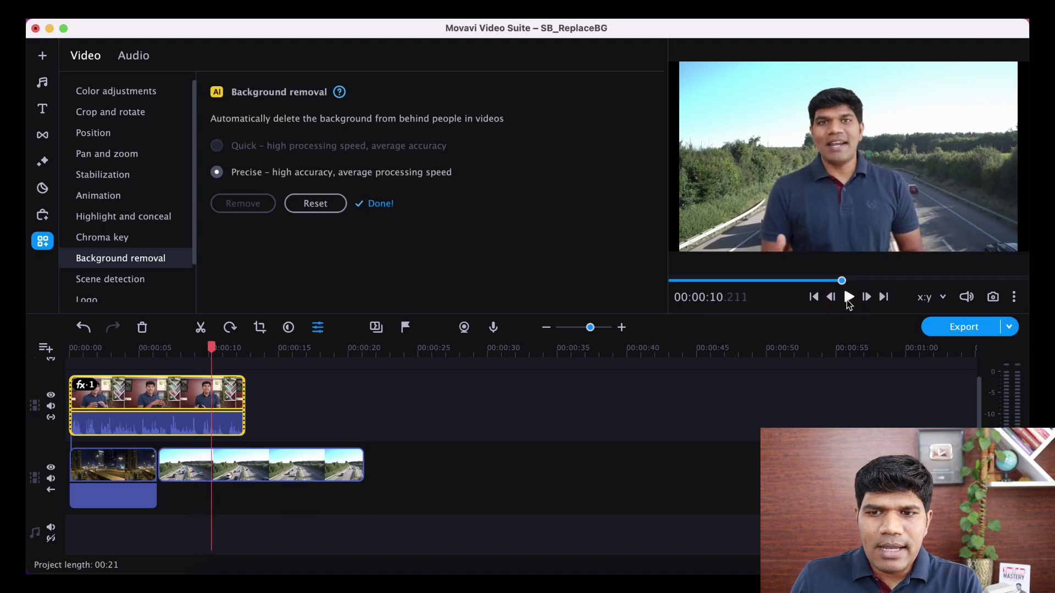
click(850, 298)
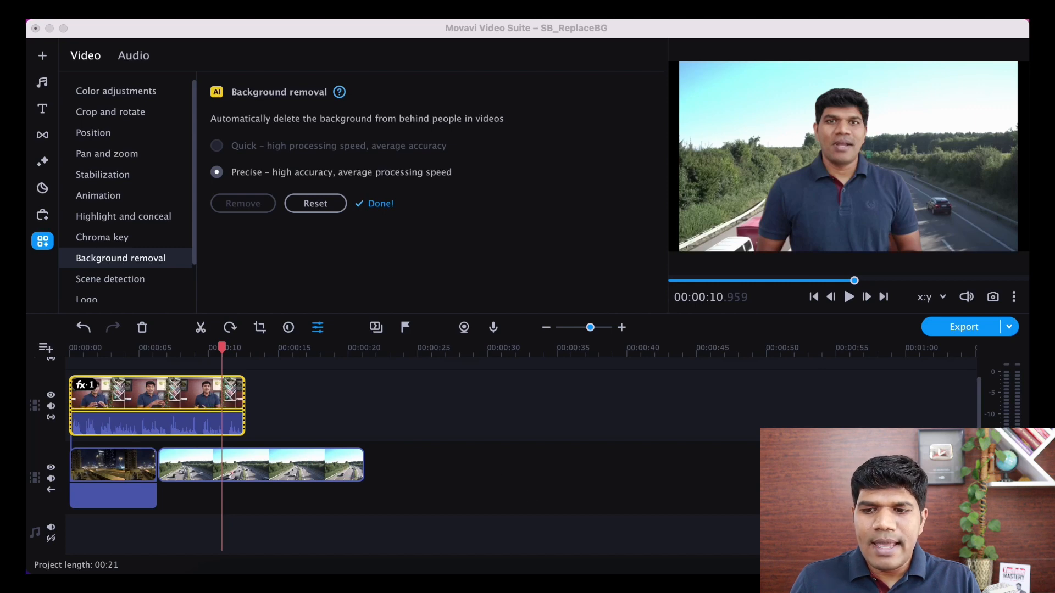
click(289, 466)
Trim the highway clip to end with the presenter and add video.mp4 after him.
drag(361, 465, 285, 466)
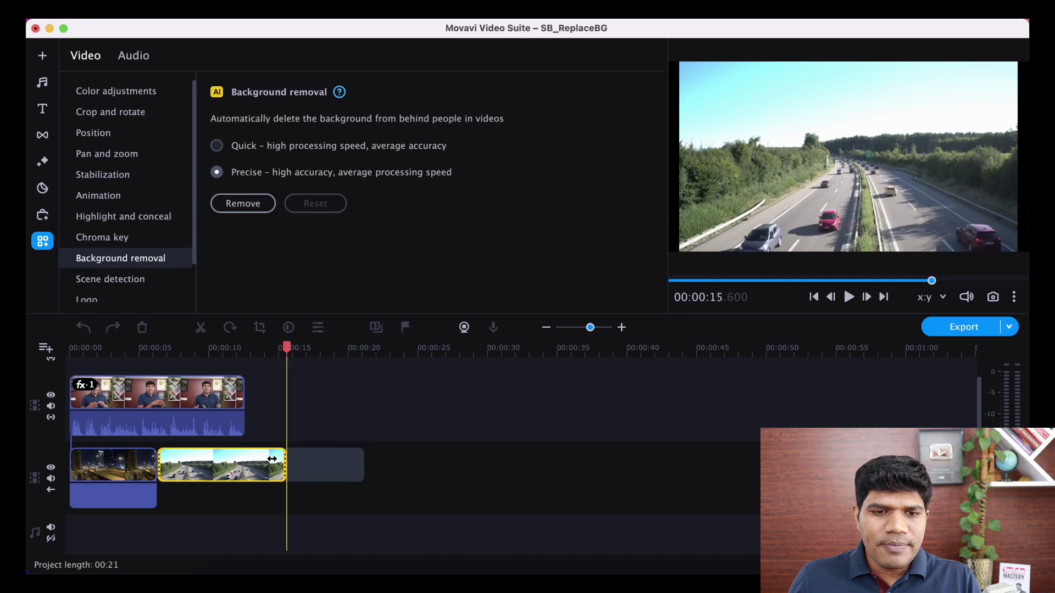
click(451, 483)
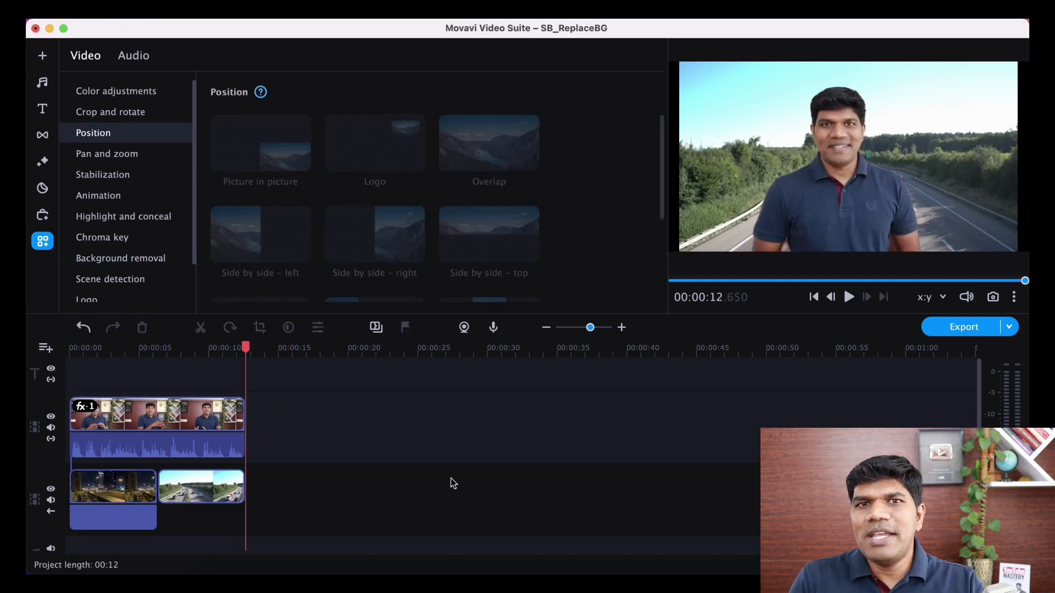
key(super+Tab)
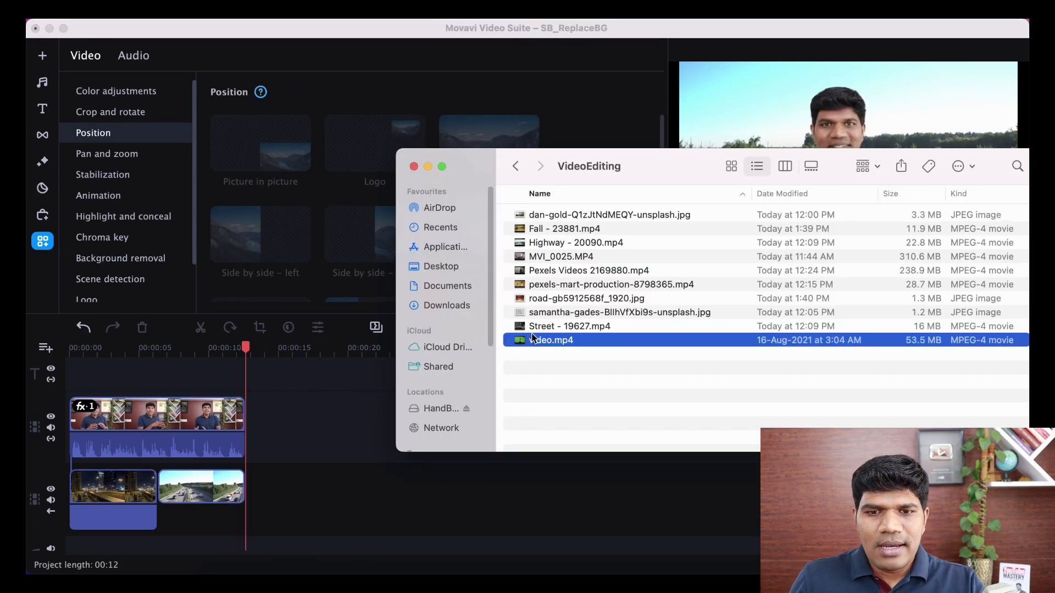
drag(536, 341, 379, 449)
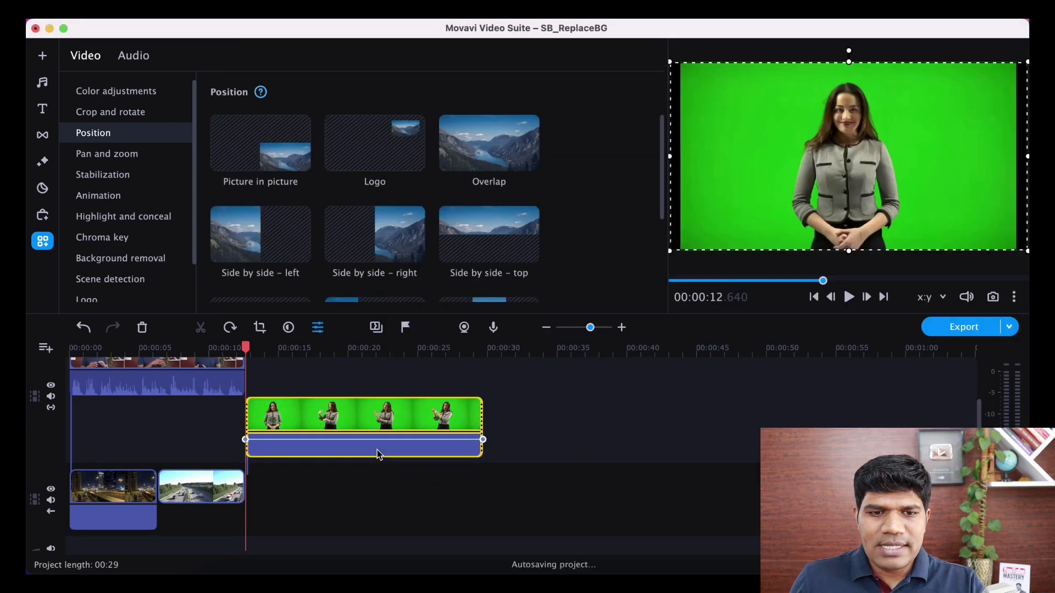
click(391, 429)
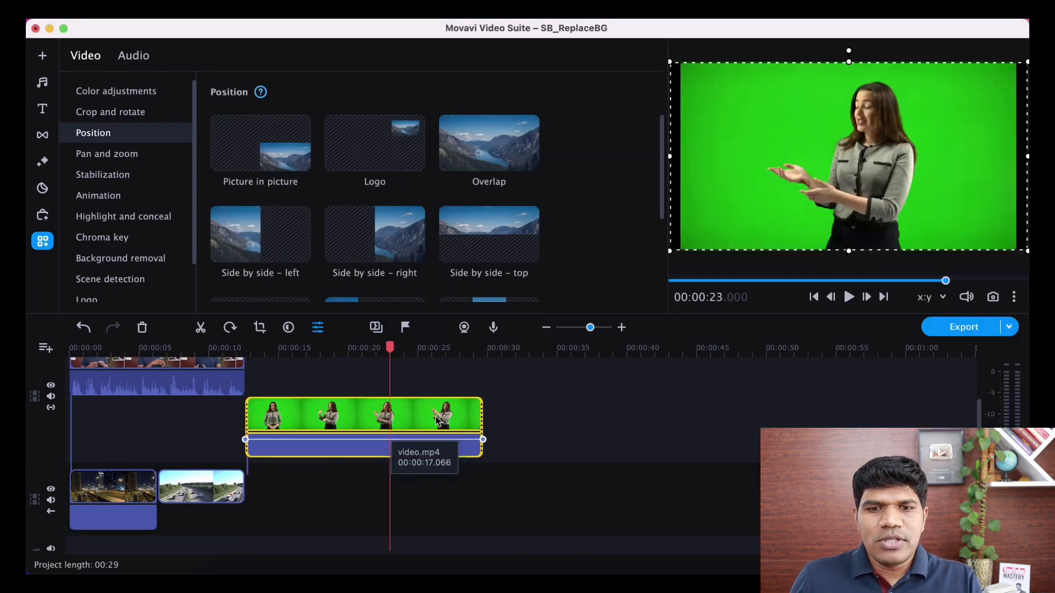
Place the room image after the highway clip and stretch it to match the green-screen clip.
key(super+Tab)
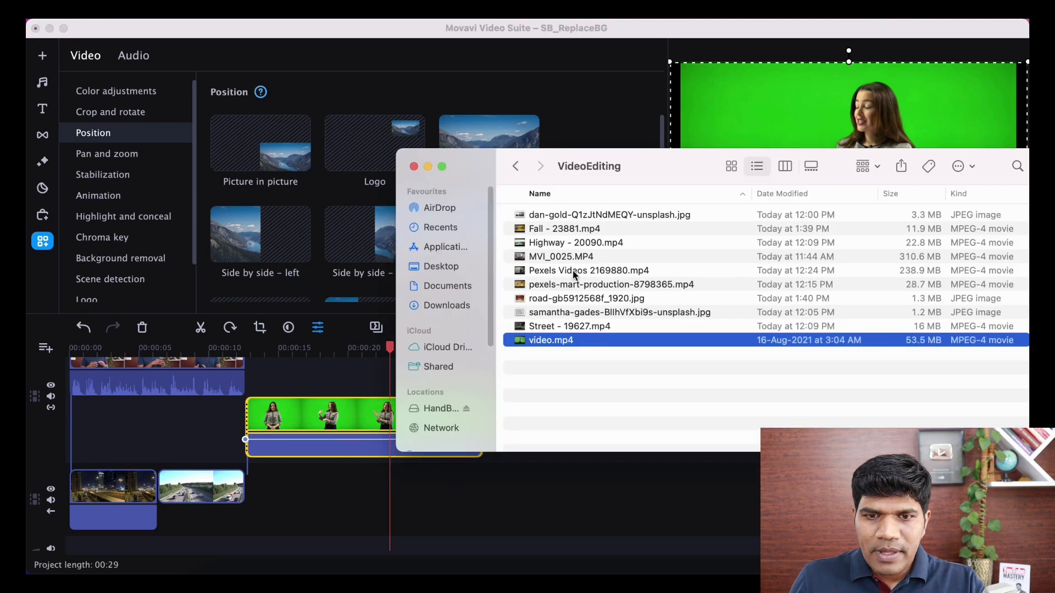
drag(577, 313, 356, 479)
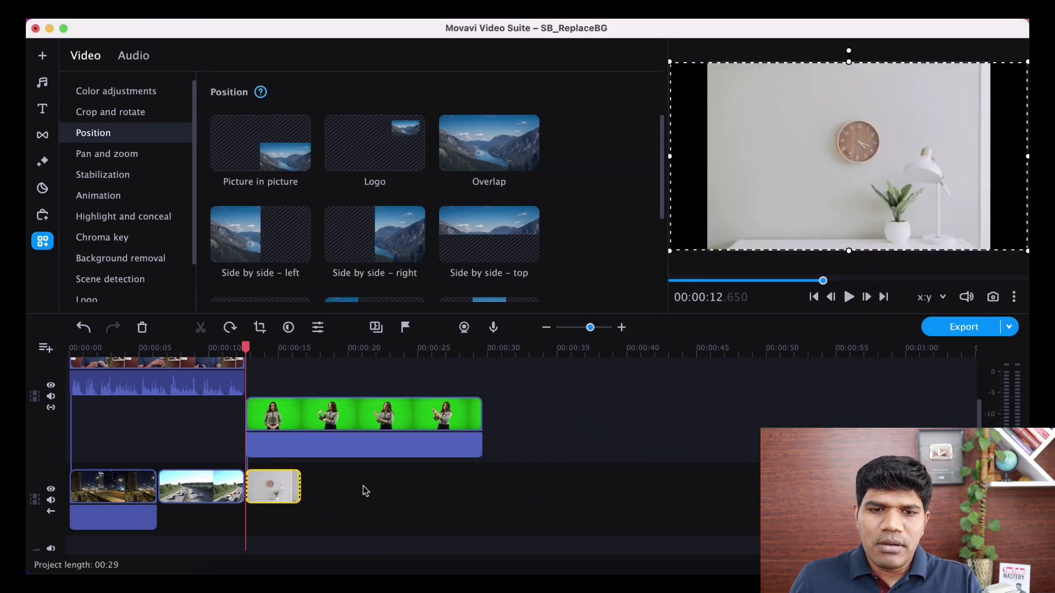
drag(299, 491, 478, 493)
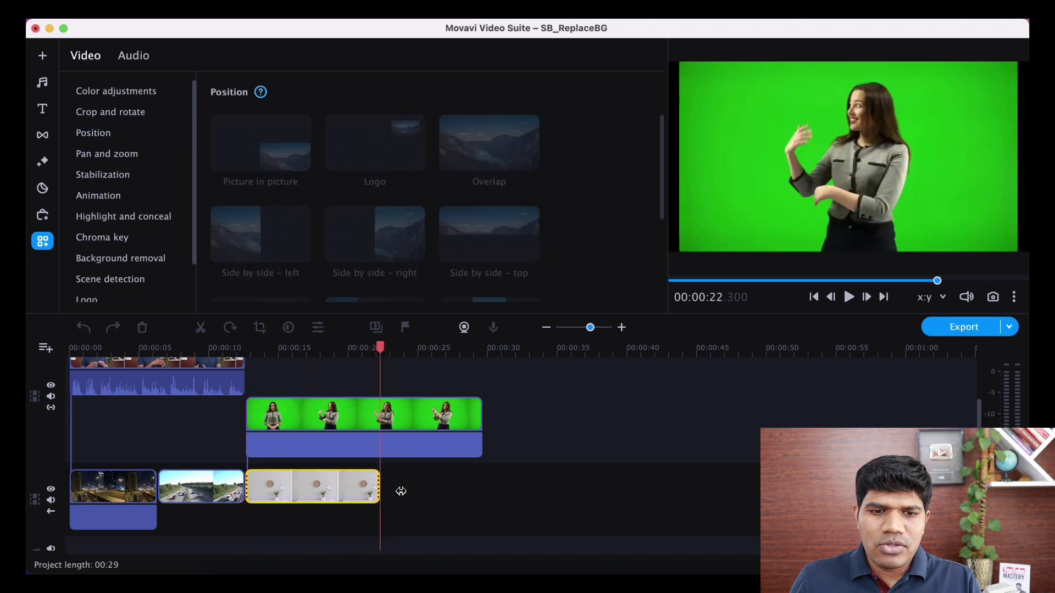
click(381, 432)
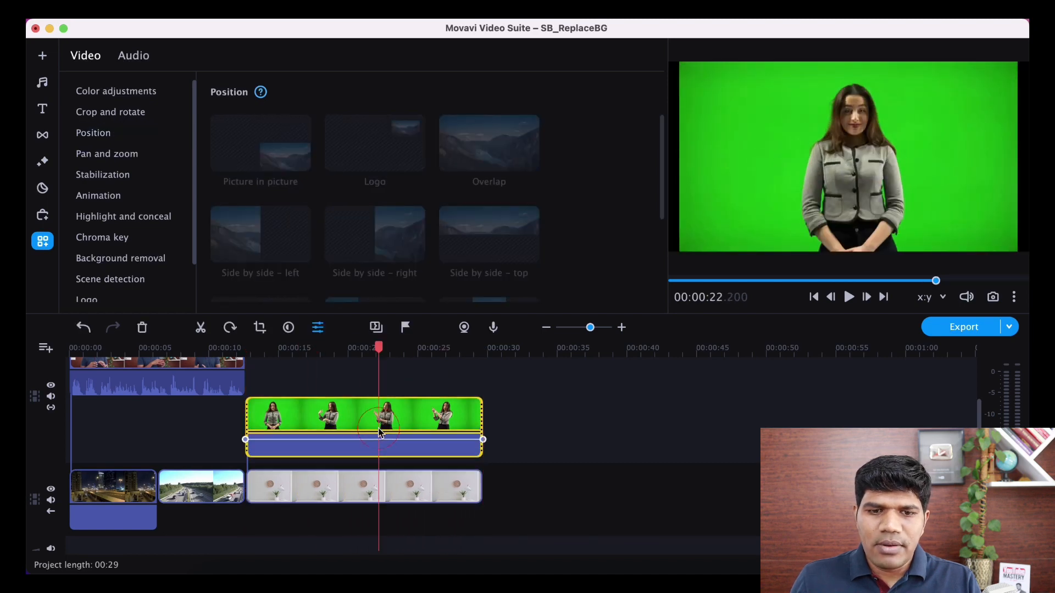
Bring up the Chroma key tool for the green-screen clip via More tools.
double_click(345, 422)
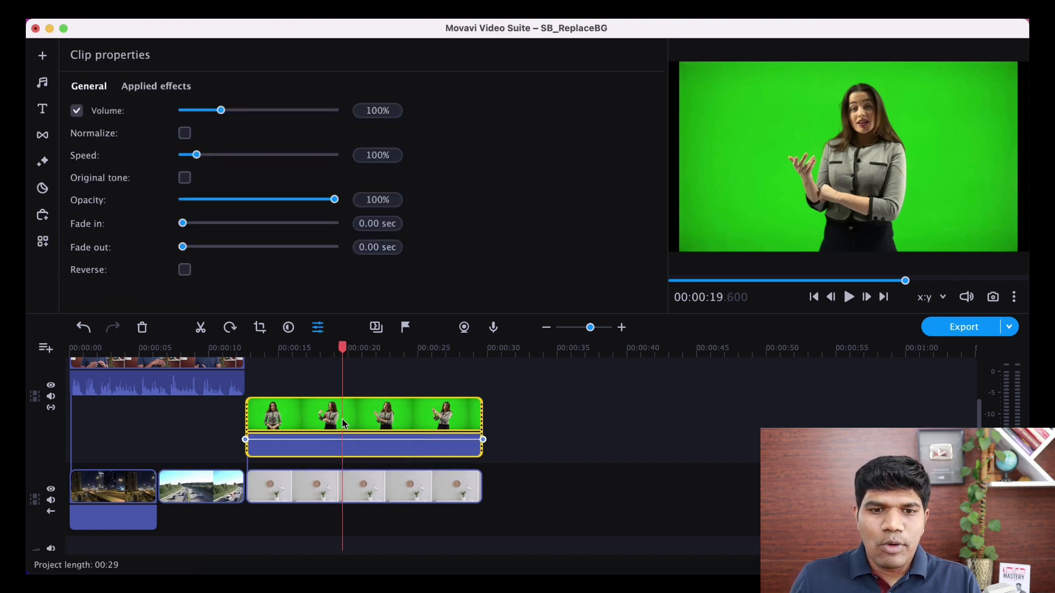
click(43, 242)
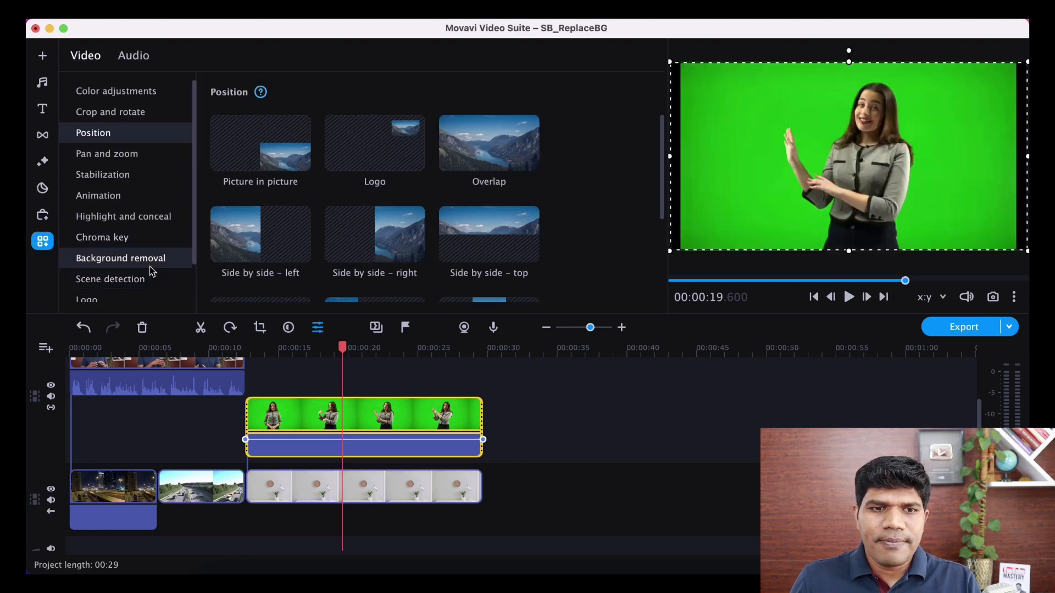
click(130, 238)
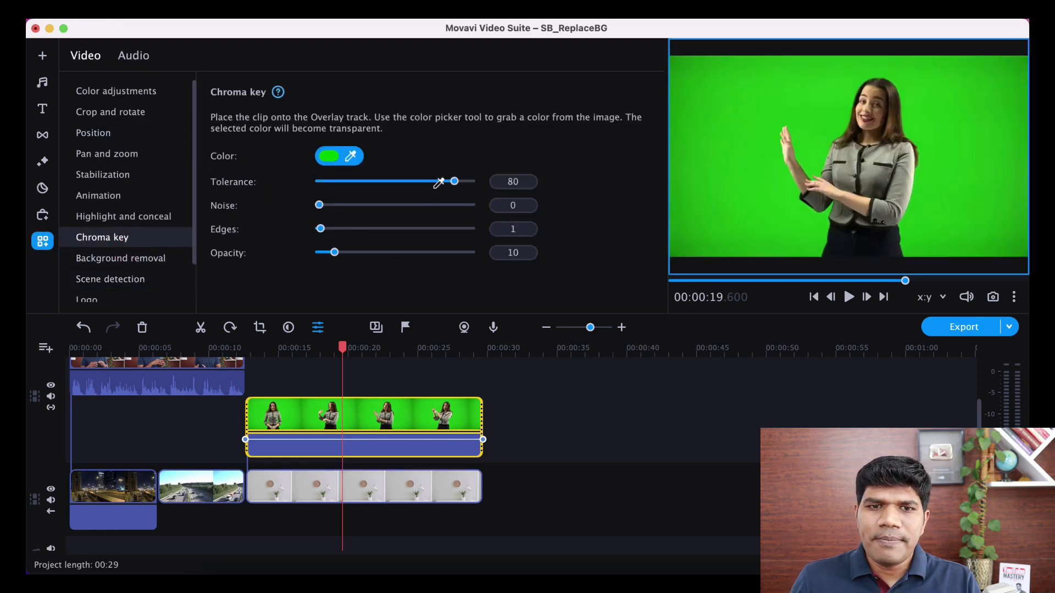
Sample the green background as the key colour so the room shows behind her.
click(340, 155)
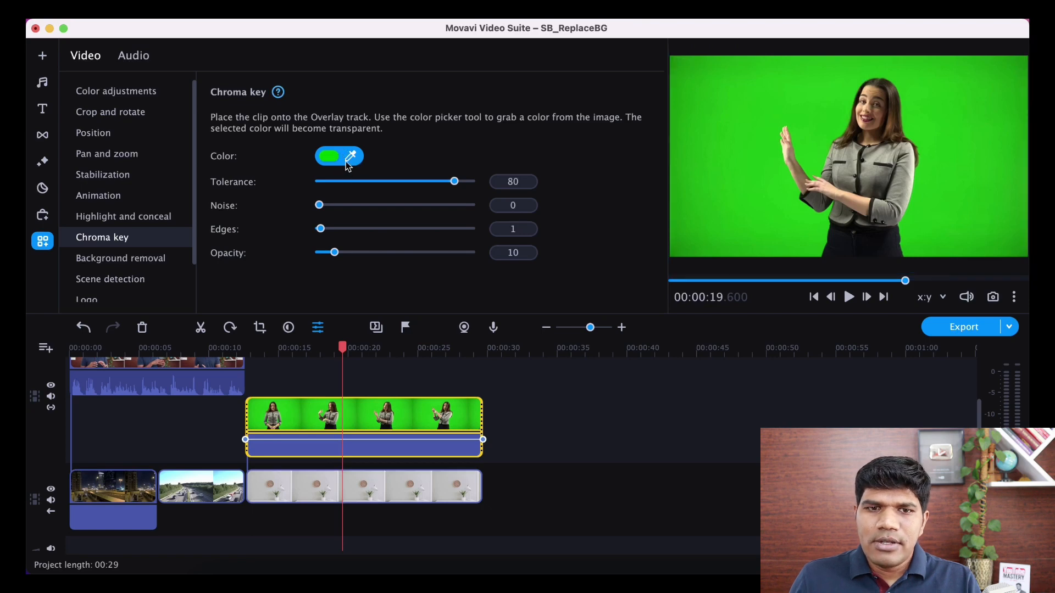
click(338, 158)
click(697, 158)
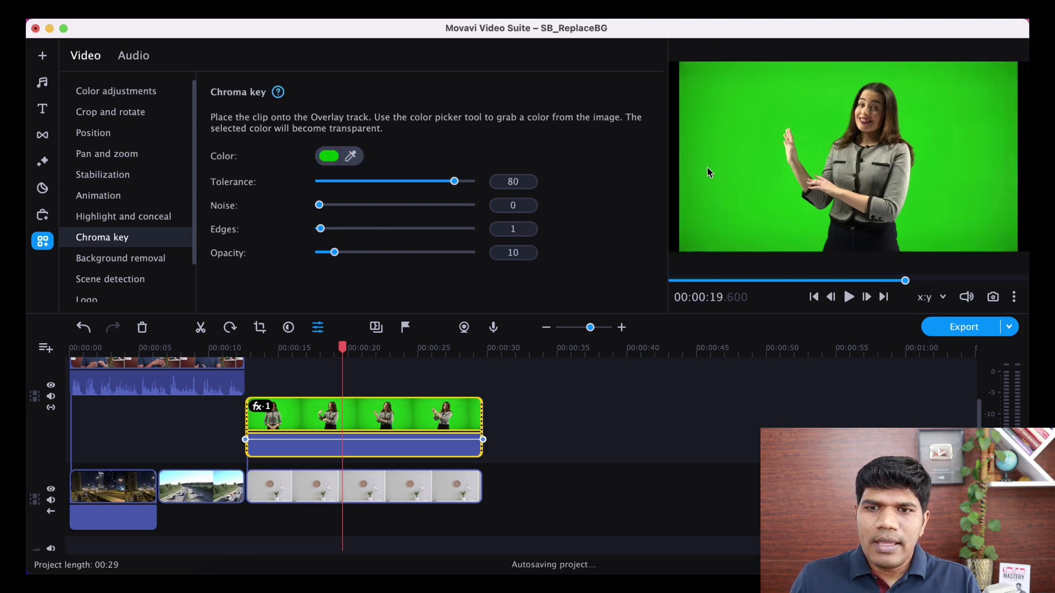
click(462, 422)
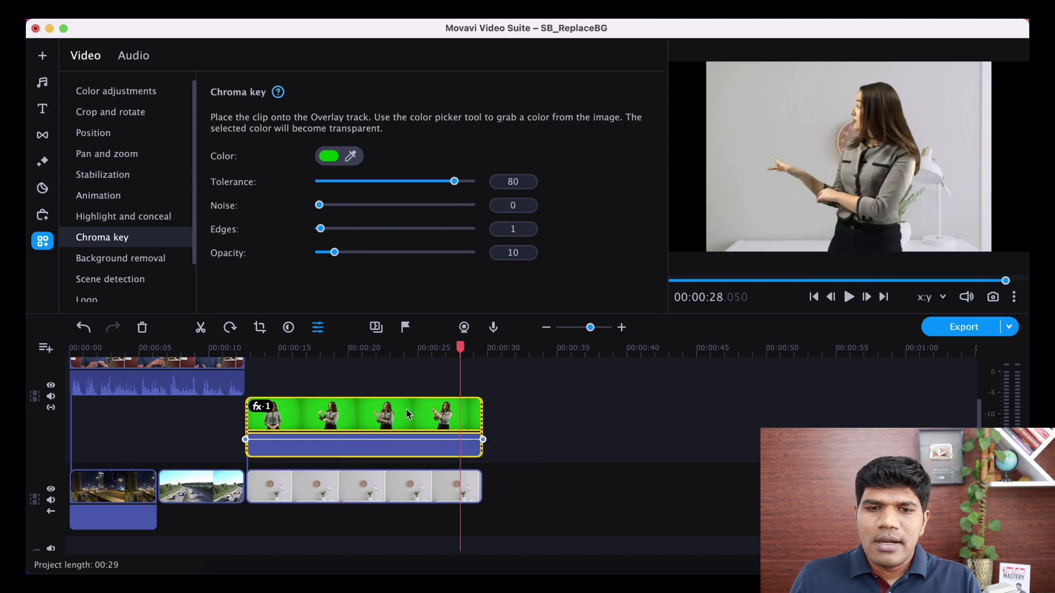
click(343, 422)
click(311, 426)
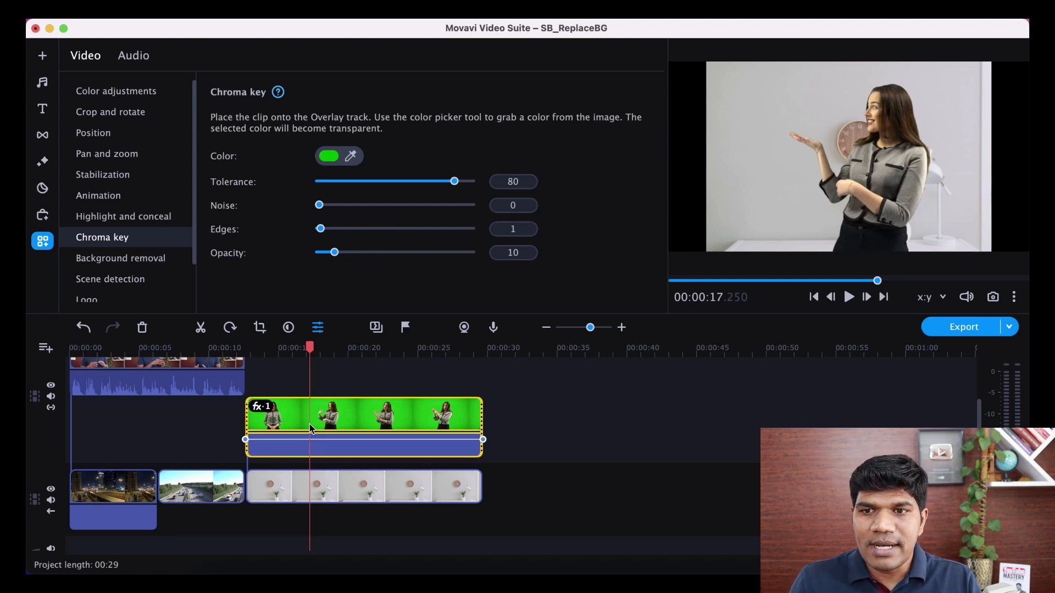
click(384, 492)
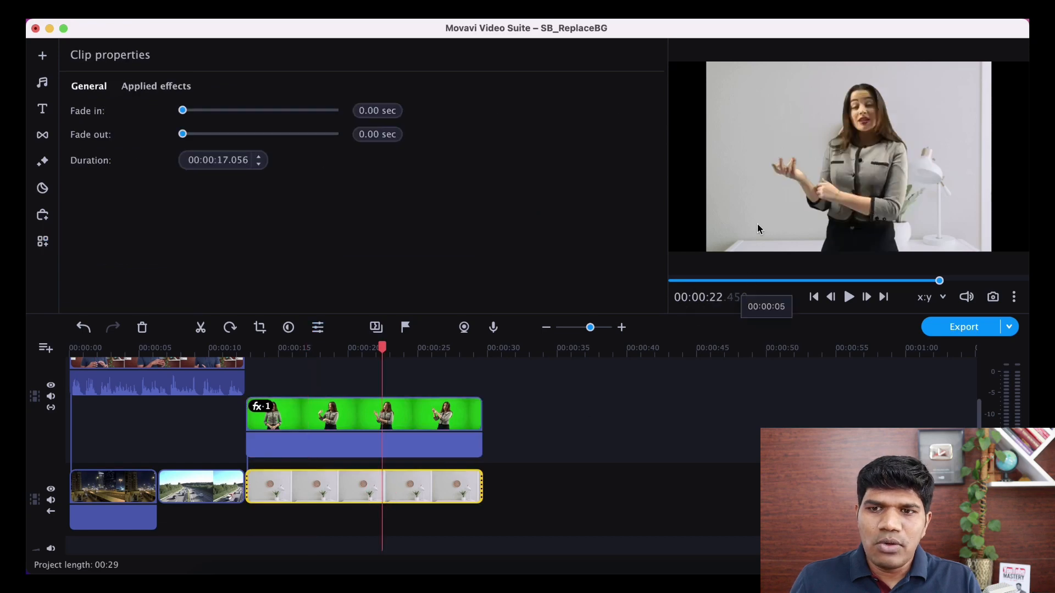
click(286, 450)
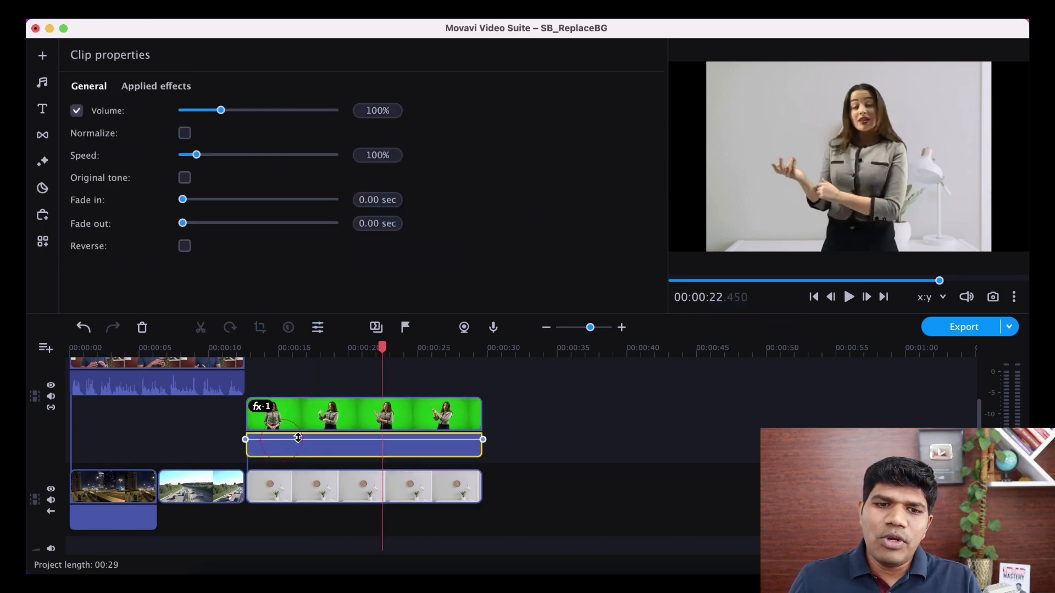
click(312, 419)
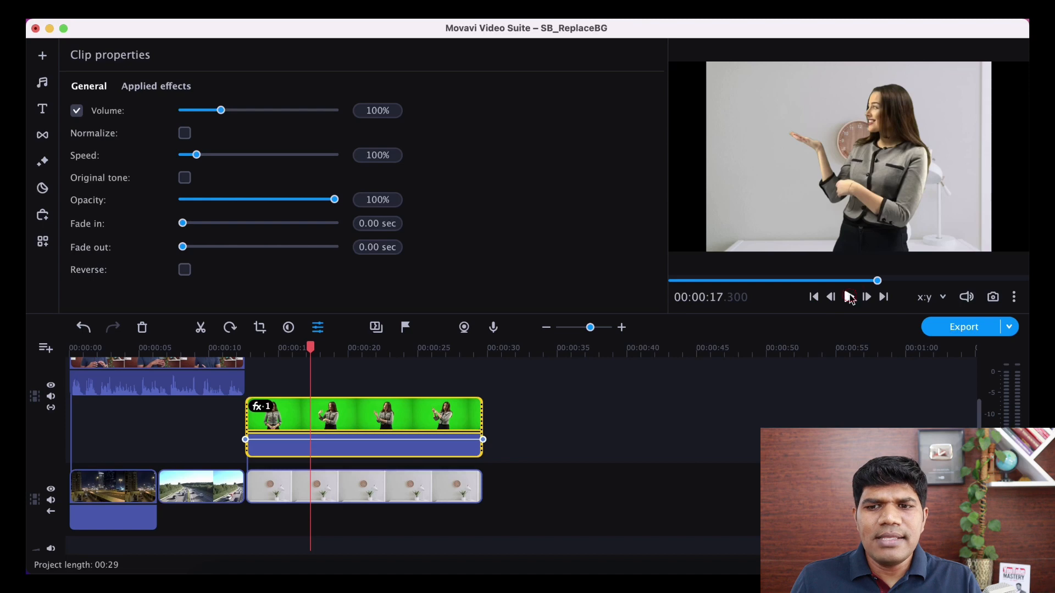
double_click(443, 419)
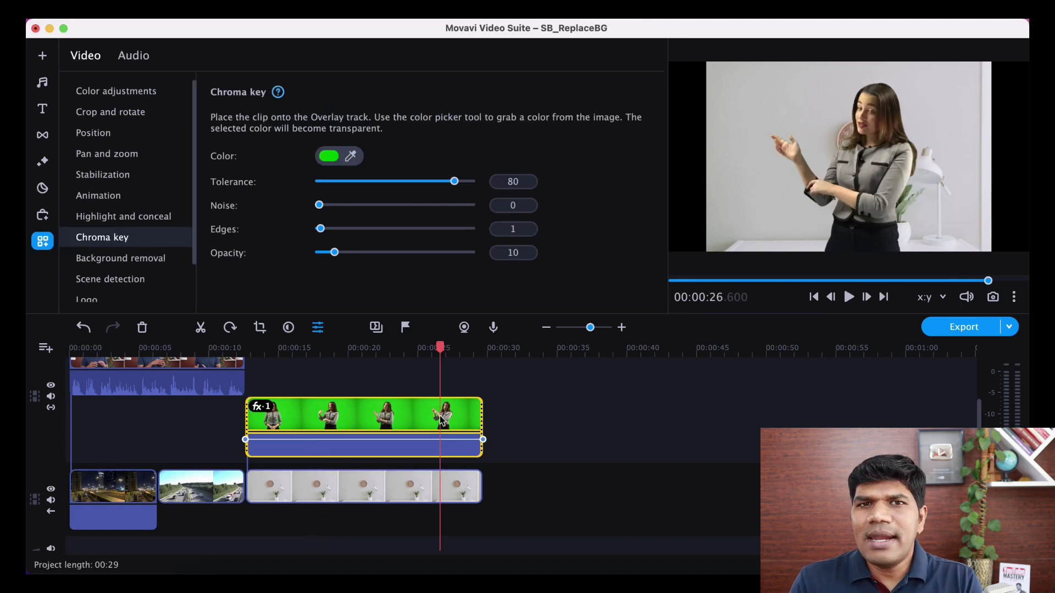